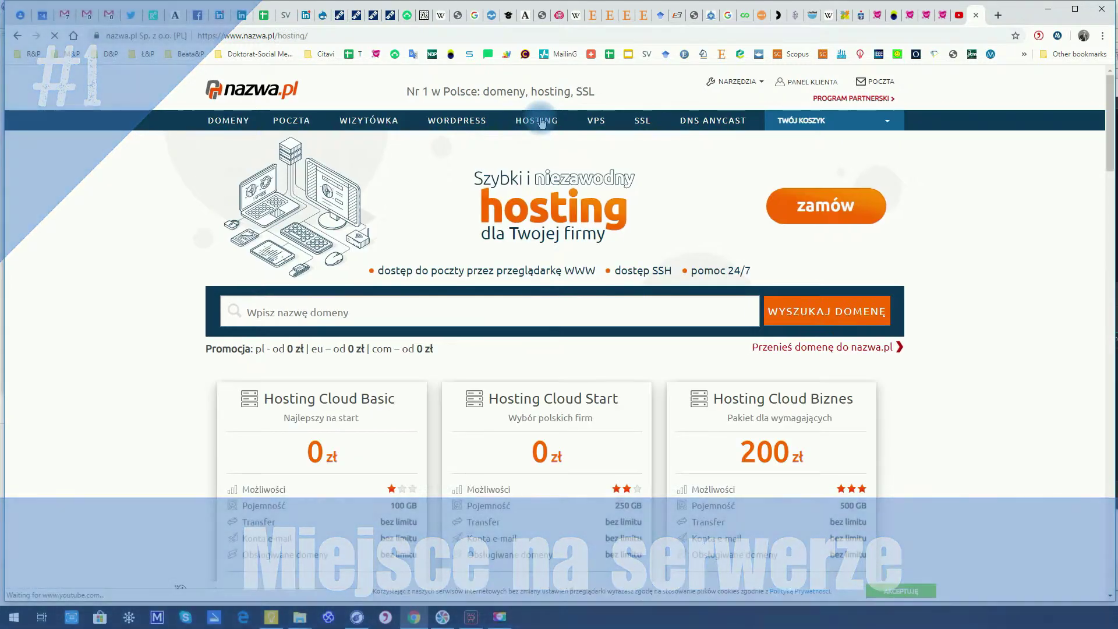
# Scroll down to the hosting plans and minimise the support chat window
pyautogui.scroll(-2, 343, 402)
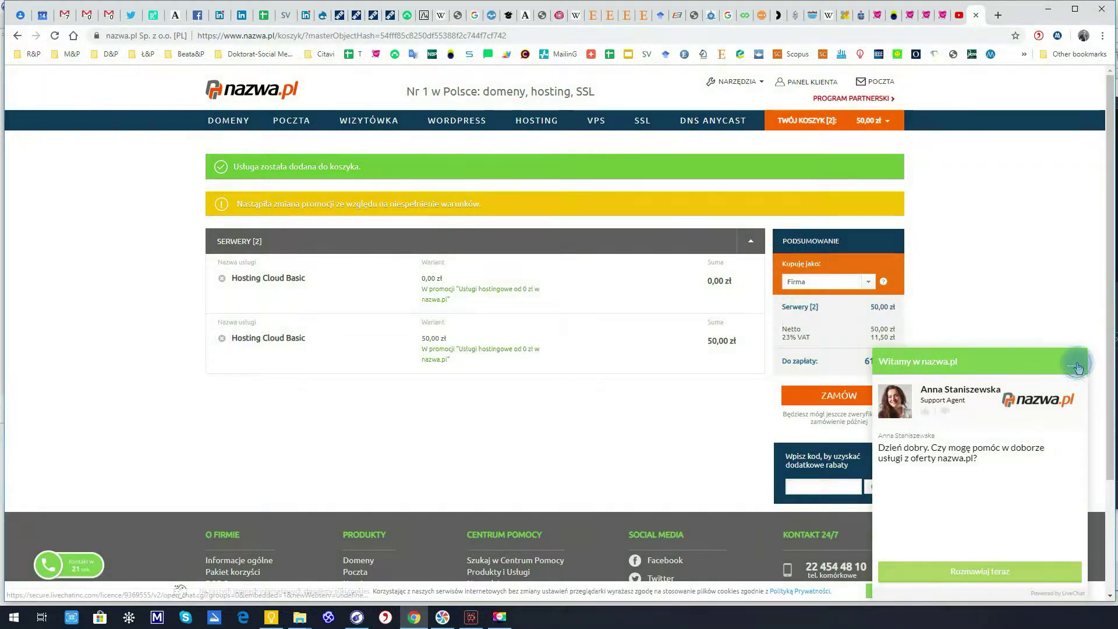
pyautogui.click(1083, 358)
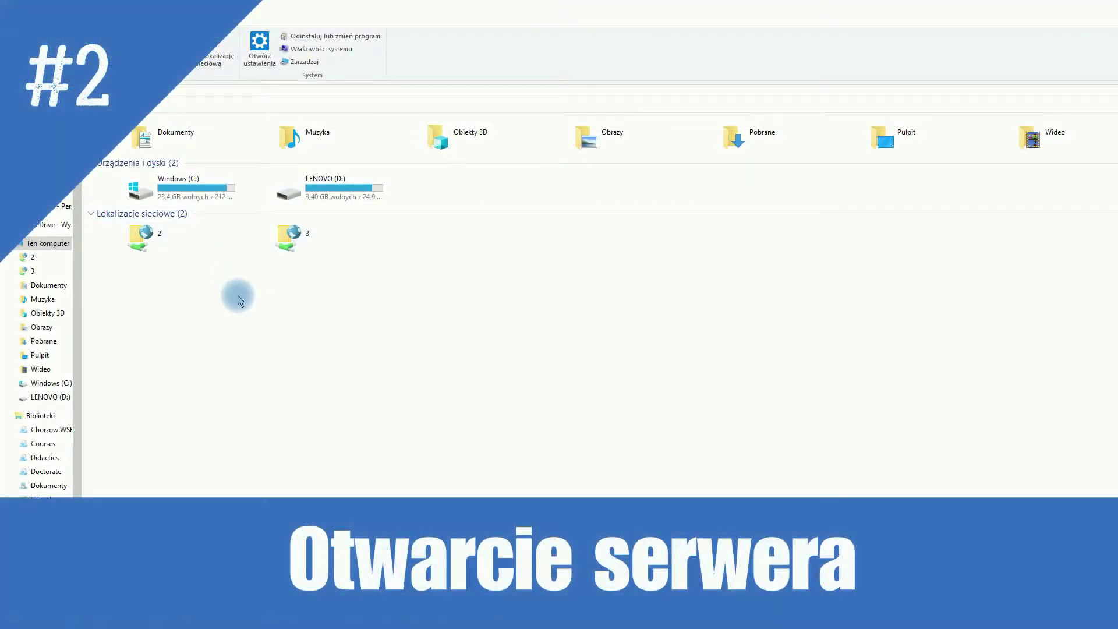
# Start the Dodaj lokalizację sieciową wizard and enter the server's ftp:// address
pyautogui.rightClick(424, 349)
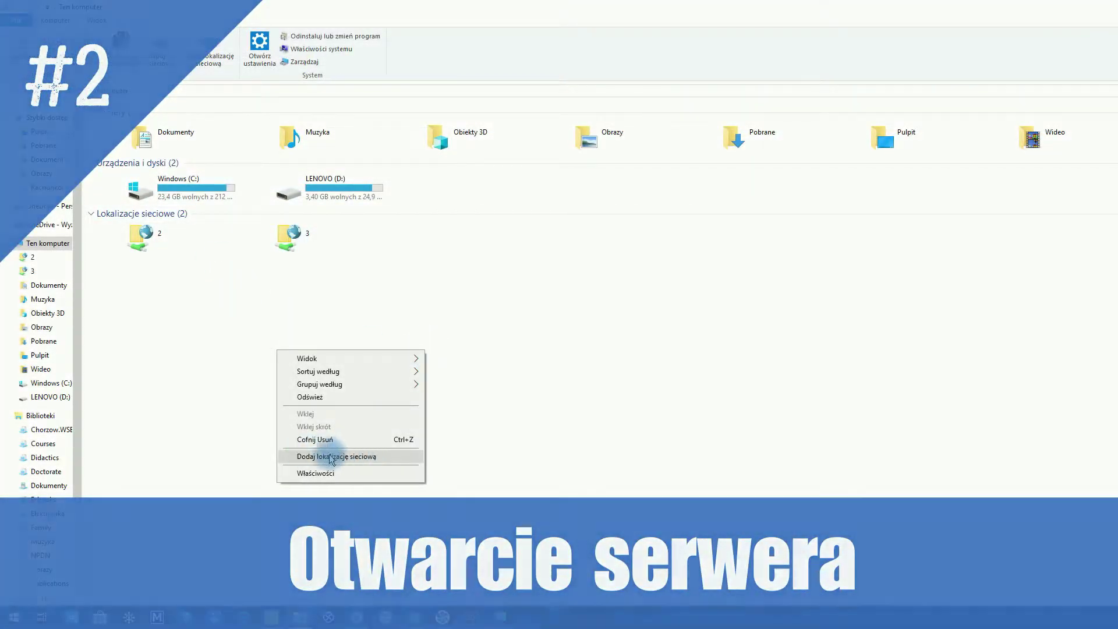
pyautogui.click(320, 457)
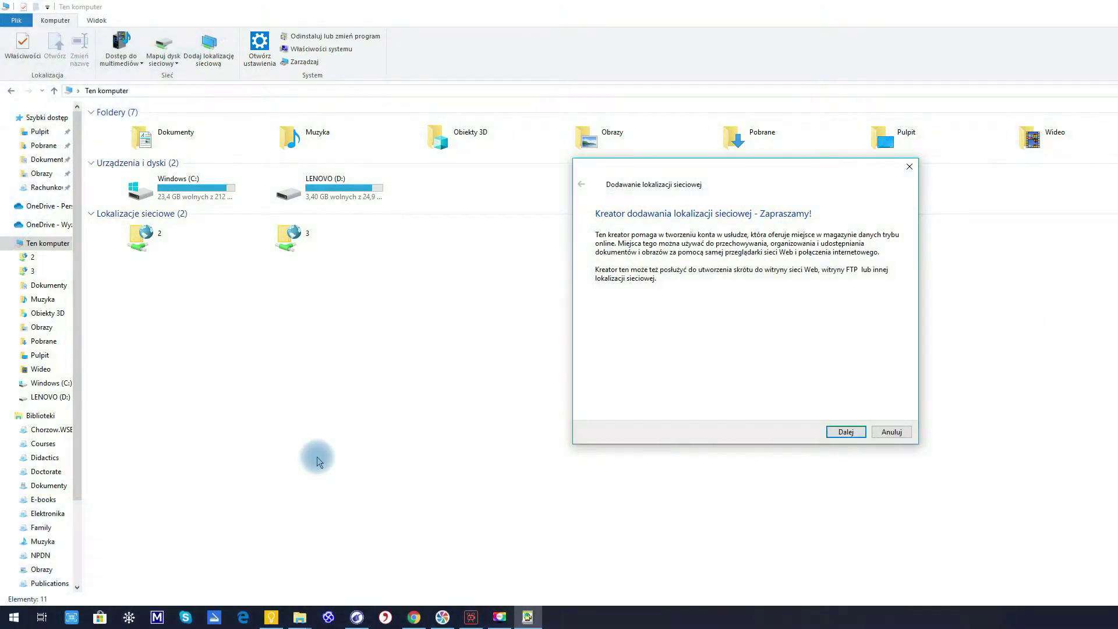
pyautogui.click(845, 432)
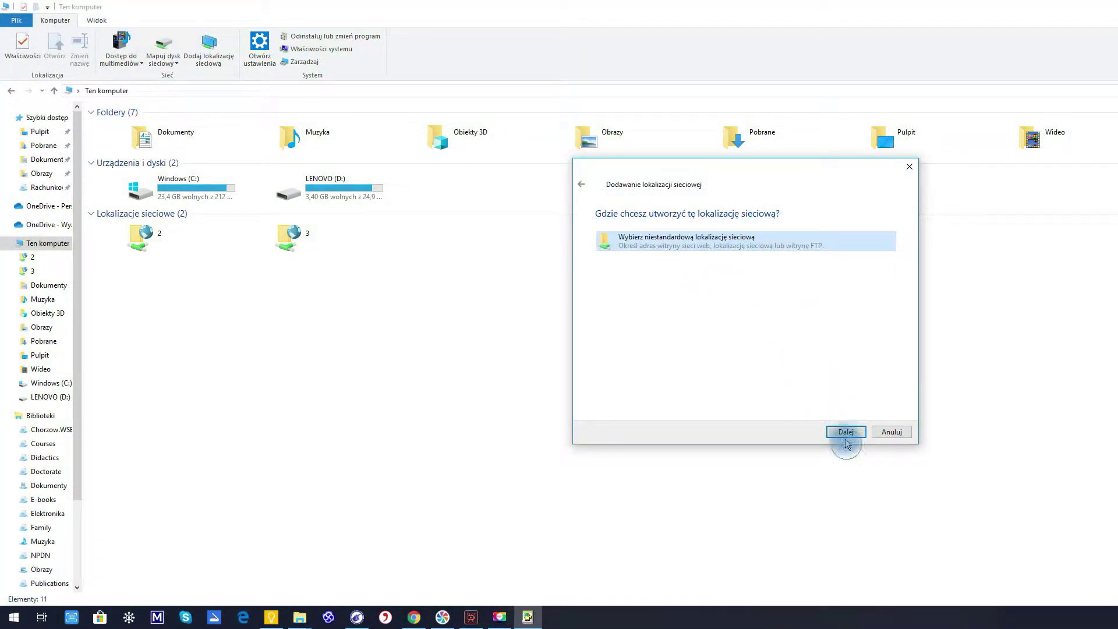
pyautogui.click(845, 431)
pyautogui.write('aka')
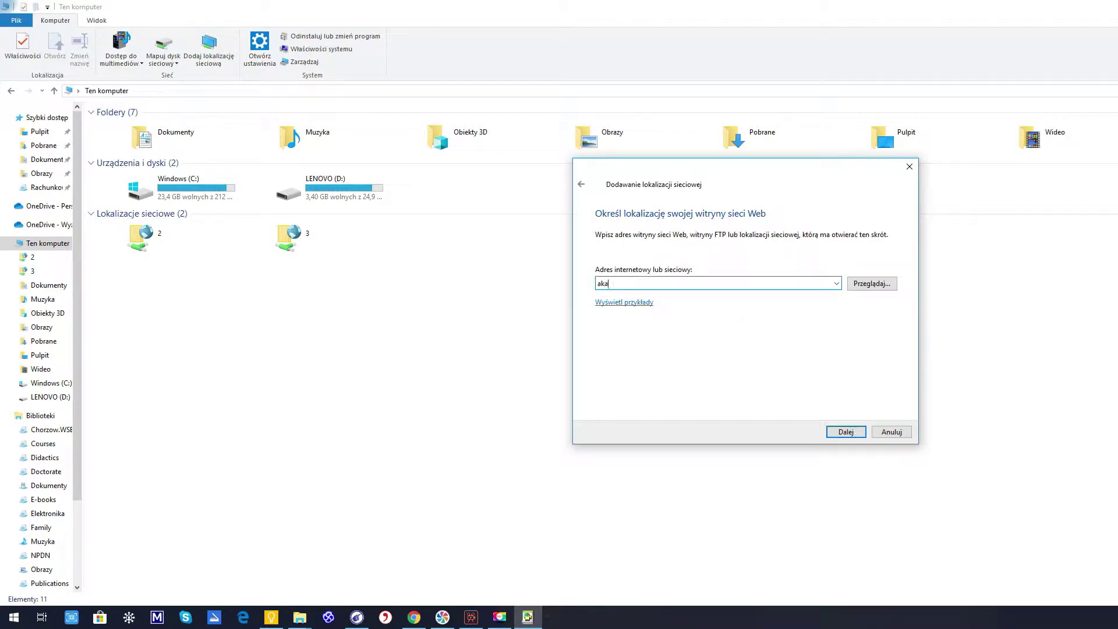
pyautogui.press('BackSpace')
pyautogui.press('BackSpace')
pyautogui.write('ftp://')
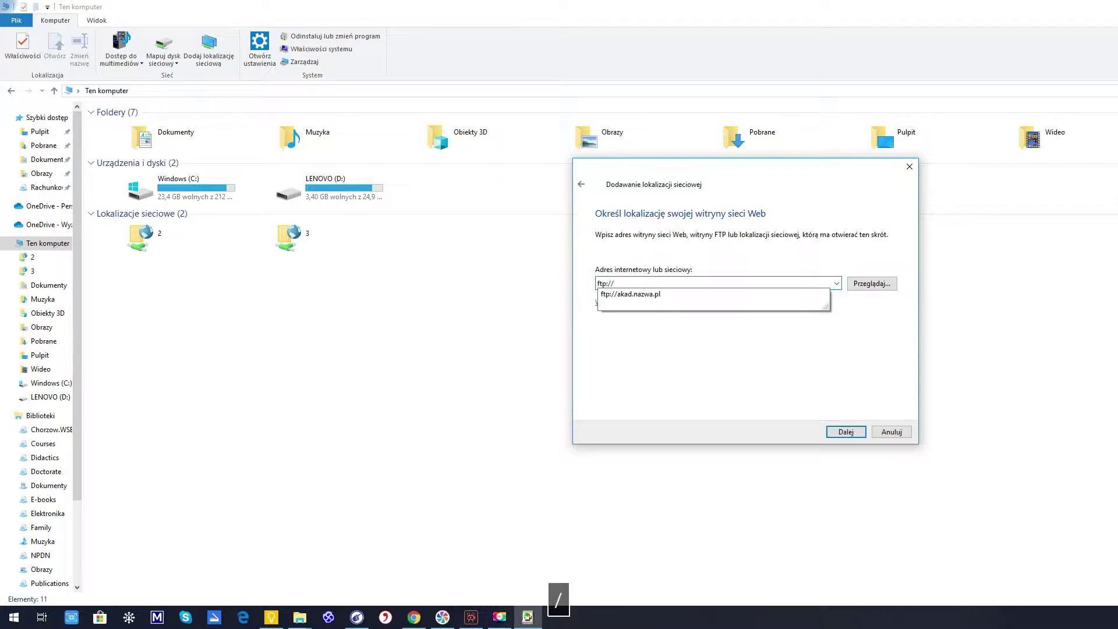
pyautogui.click(644, 294)
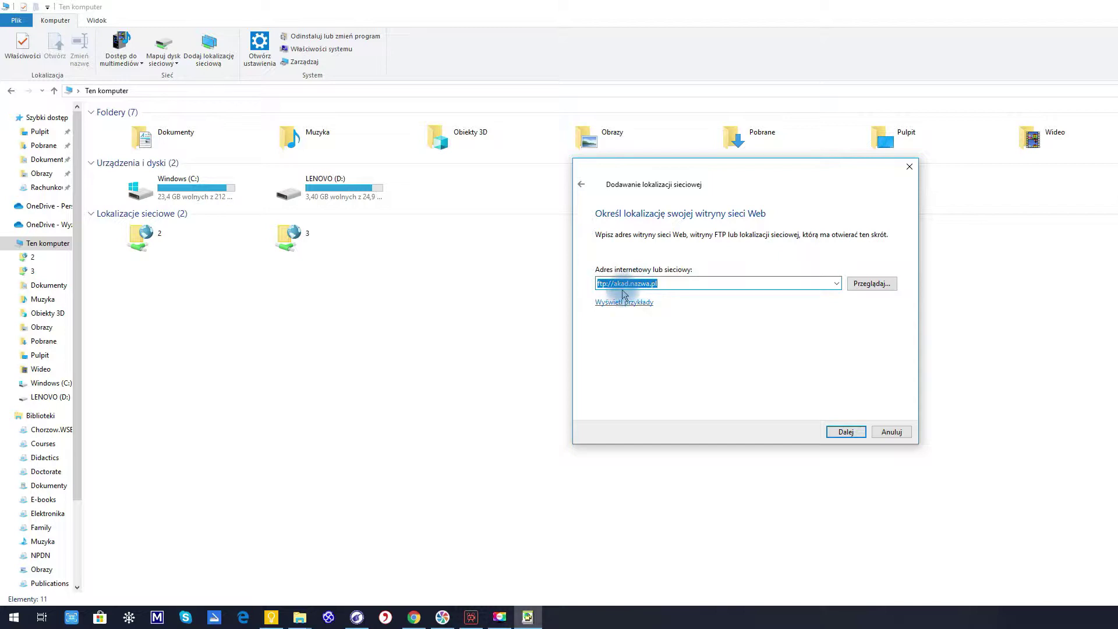
pyautogui.click(846, 432)
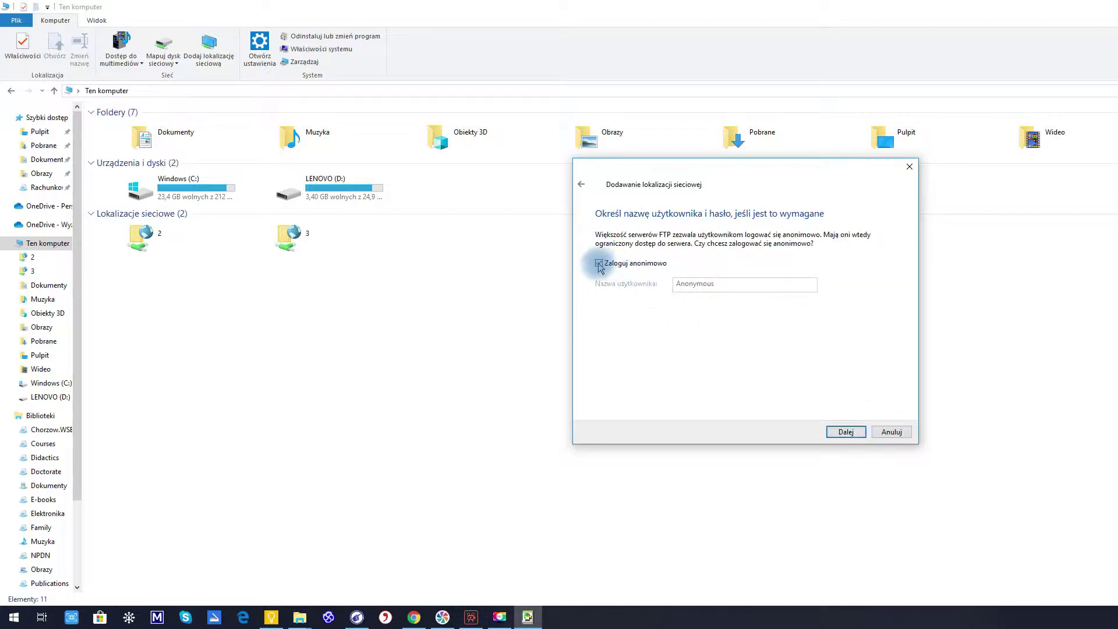
# Turn off anonymous login, enter the FTP username, and finish creating the location
pyautogui.click(599, 264)
pyautogui.click(691, 285)
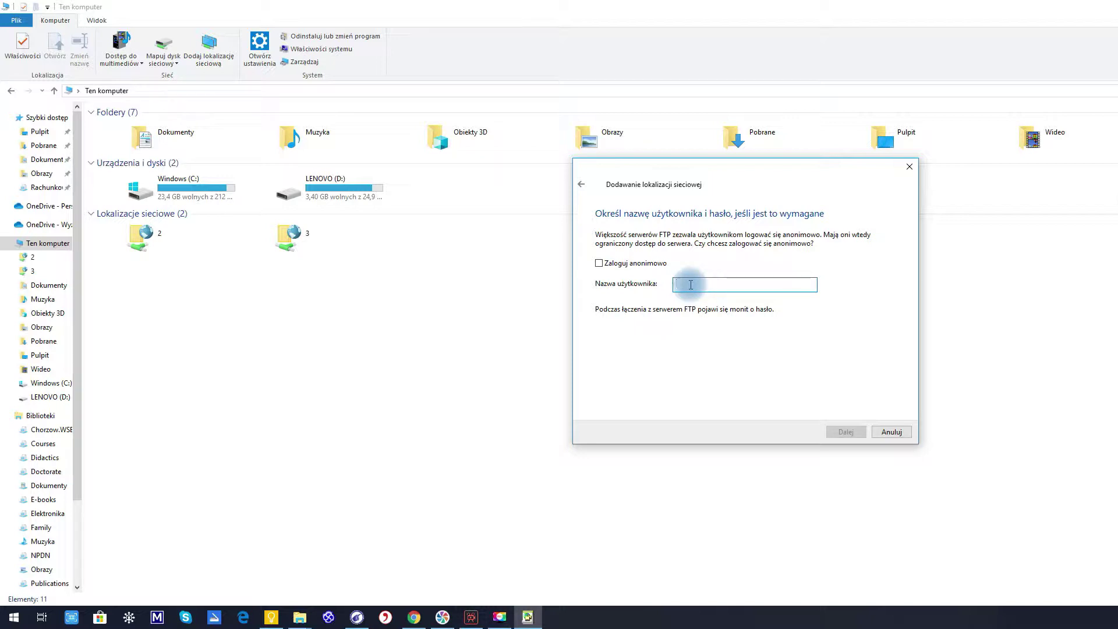
pyautogui.write('aka')
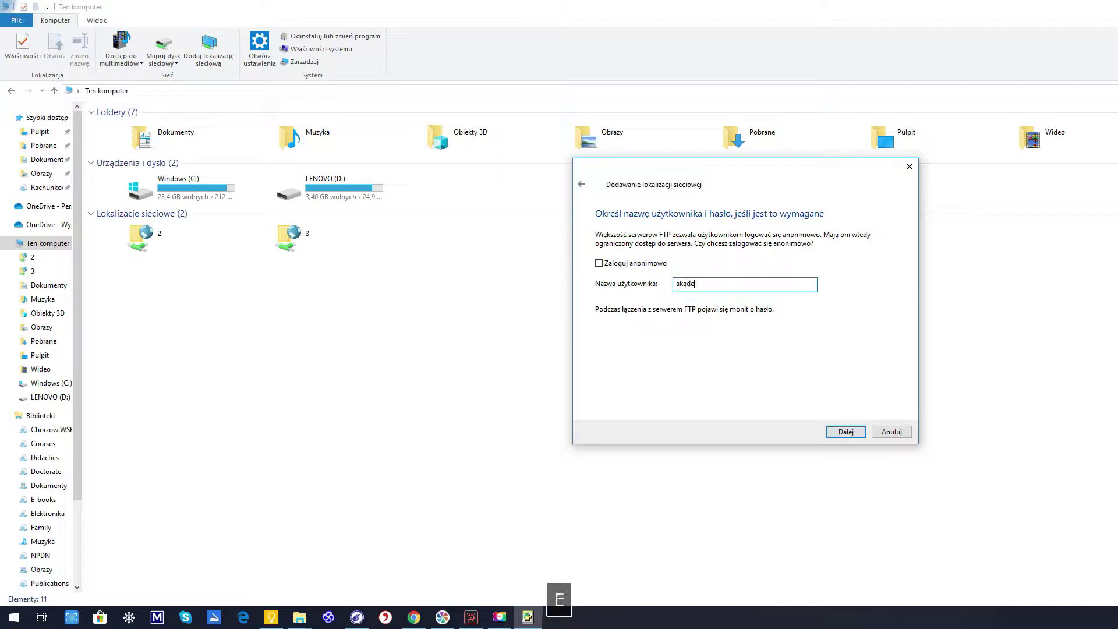
pyautogui.write('de')
pyautogui.press('BackSpace')
pyautogui.click(843, 434)
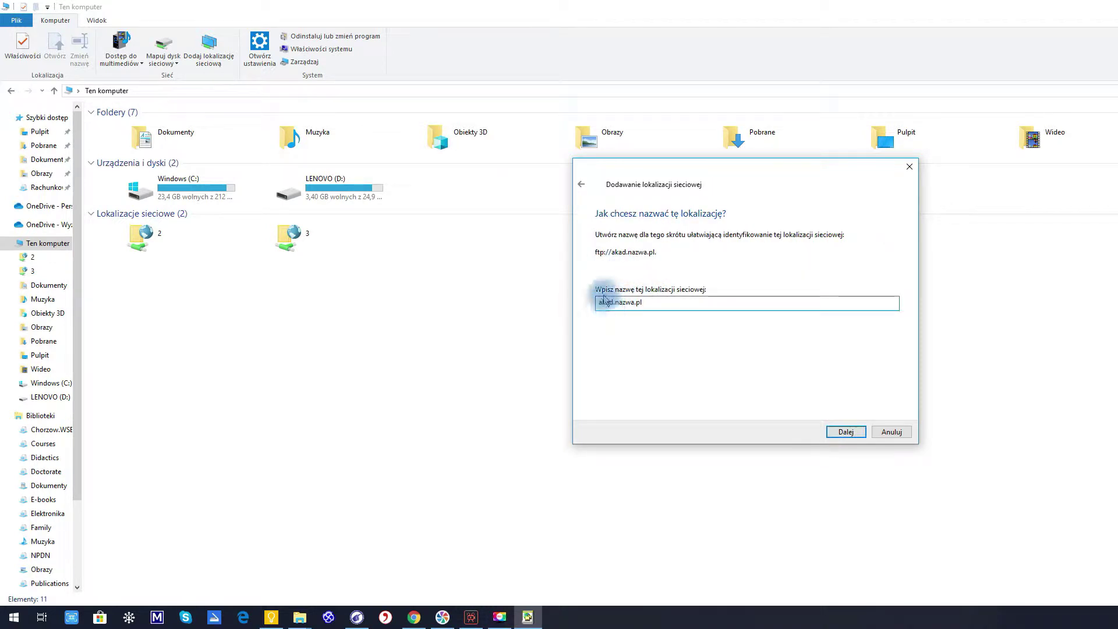
pyautogui.click(852, 432)
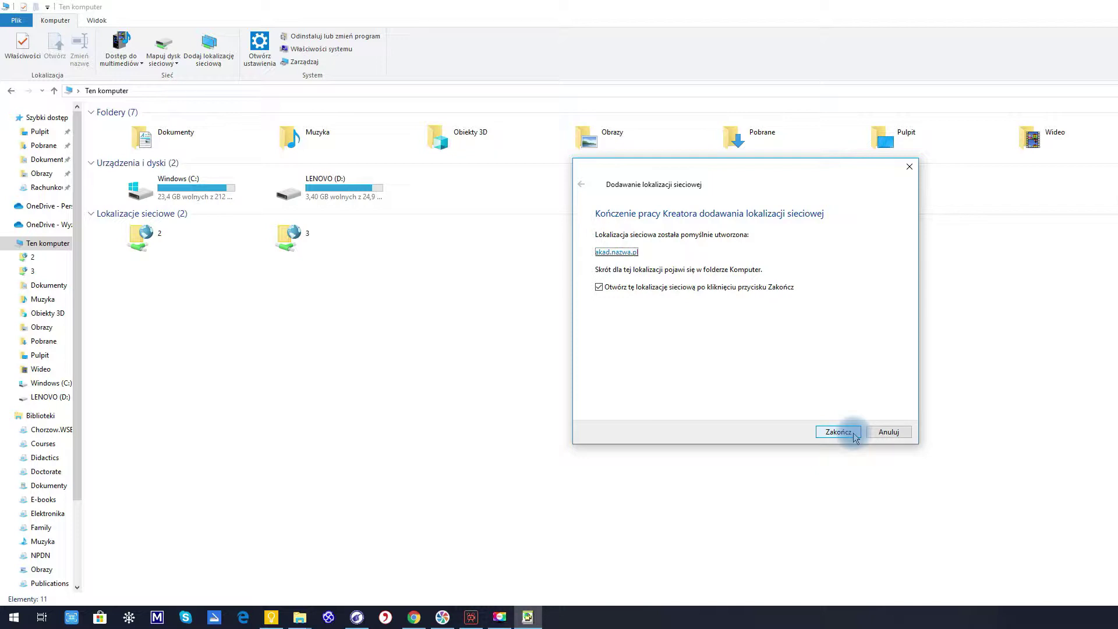
pyautogui.click(853, 434)
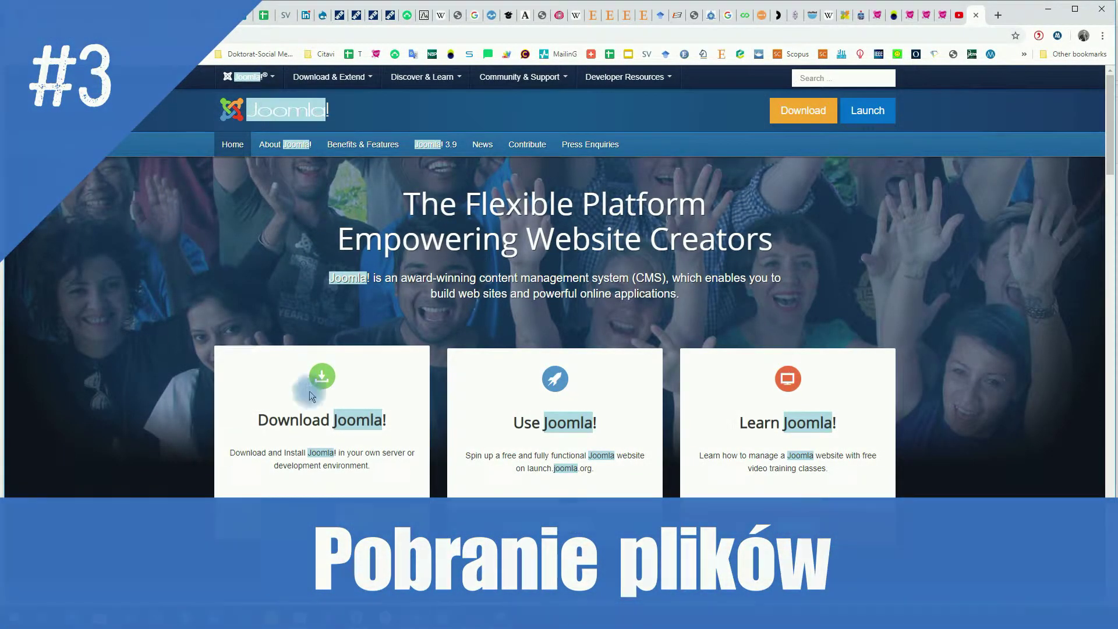
# Download the Joomla! 3.9.8 full package from downloads.joomla.org
pyautogui.click(323, 375)
pyautogui.click(366, 283)
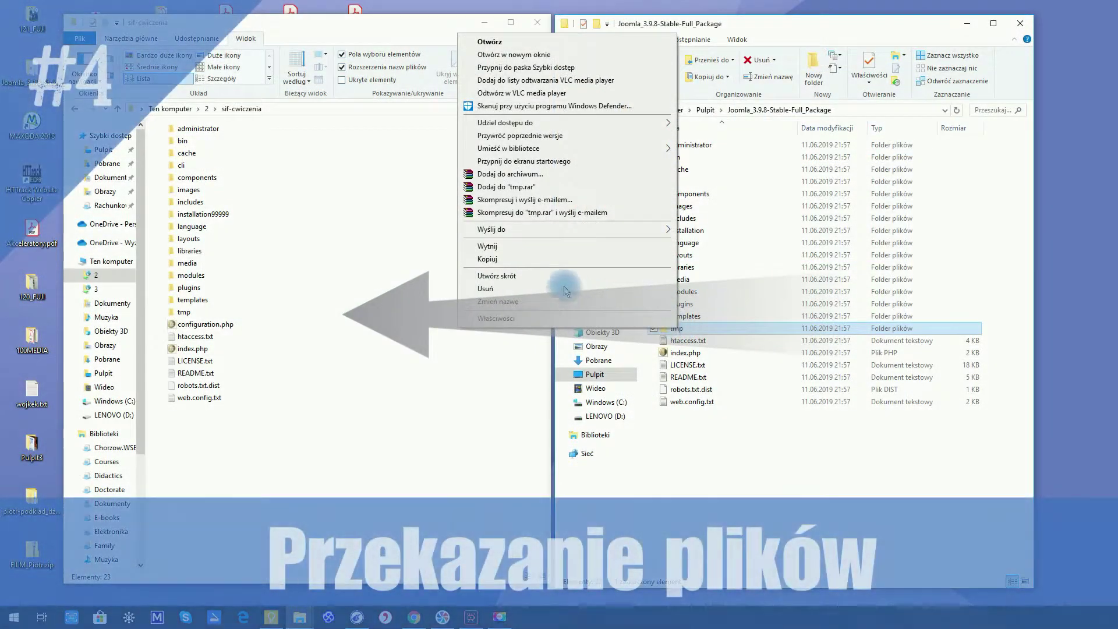
# Copy the tmp folder and paste it into the sif-cwiczenia server folder
pyautogui.click(529, 259)
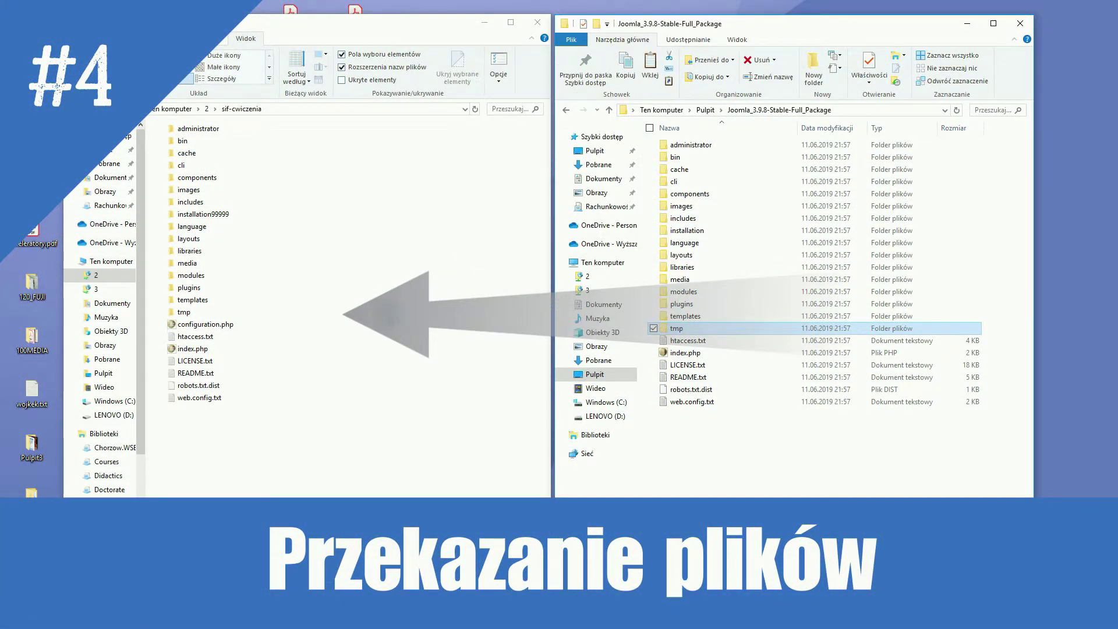
pyautogui.rightClick(259, 314)
pyautogui.click(318, 379)
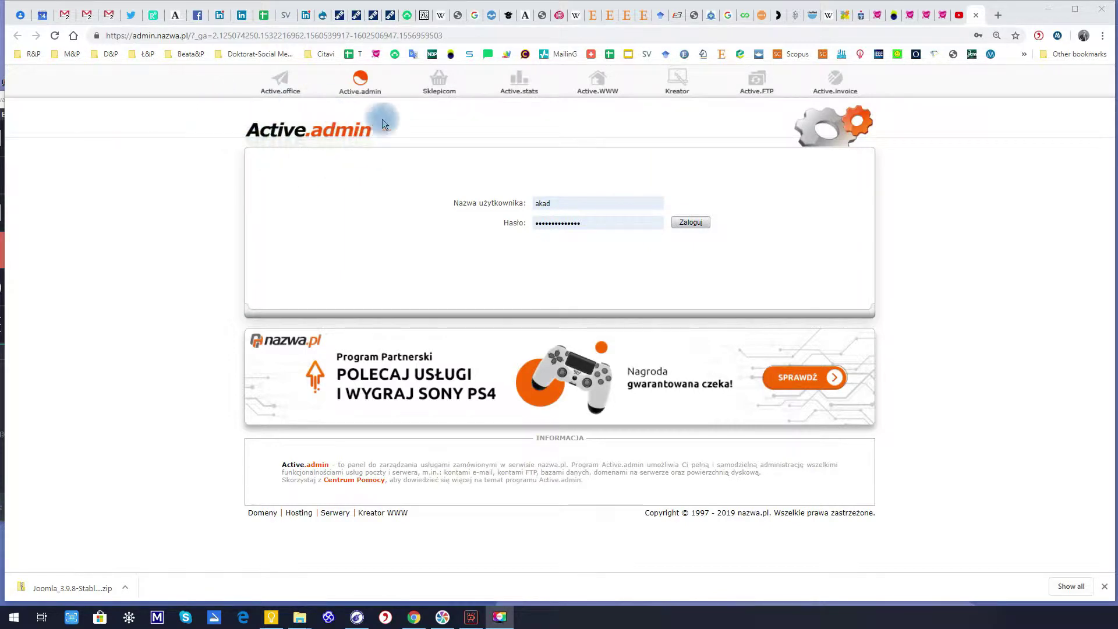
# Log in to Active.admin, choose Domeny > Dodaj domenę, and start typing the domain name
pyautogui.click(690, 222)
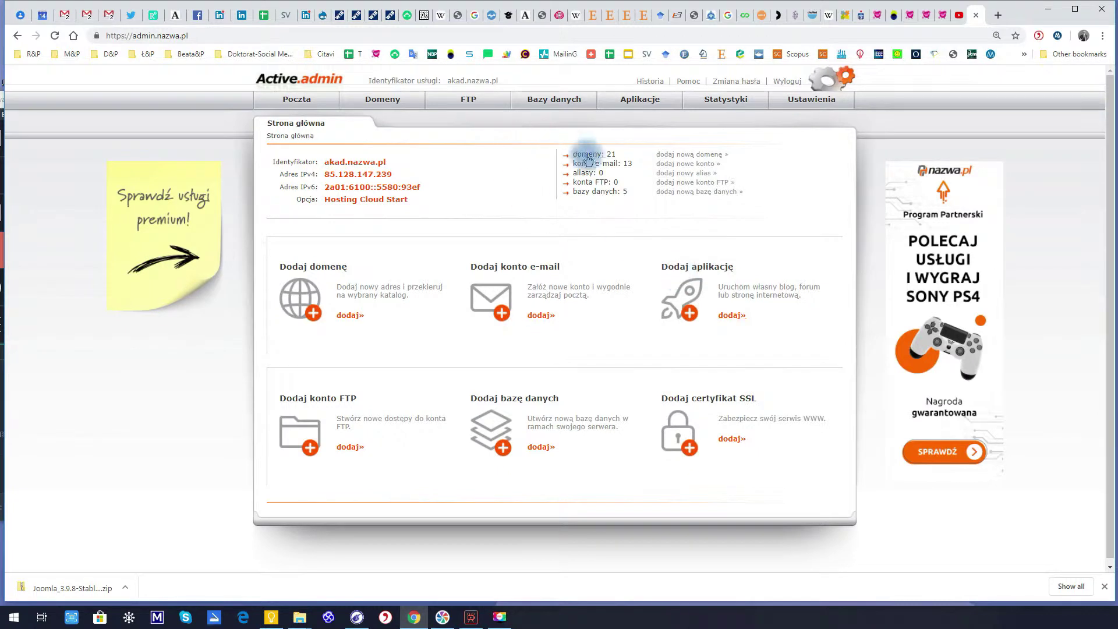
pyautogui.moveTo(375, 100)
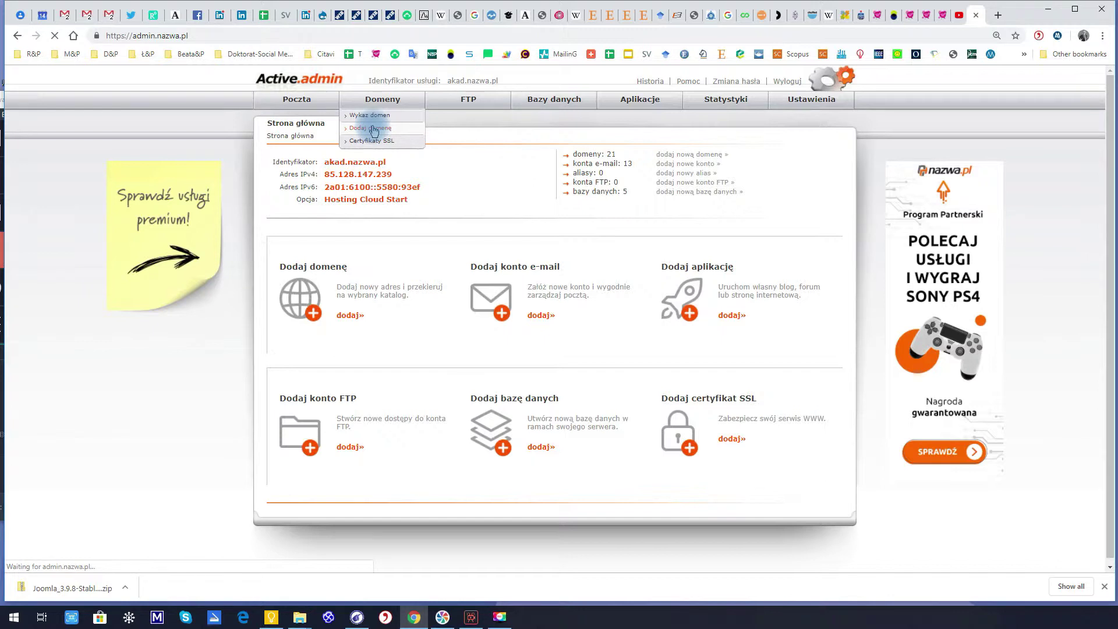
pyautogui.click(538, 154)
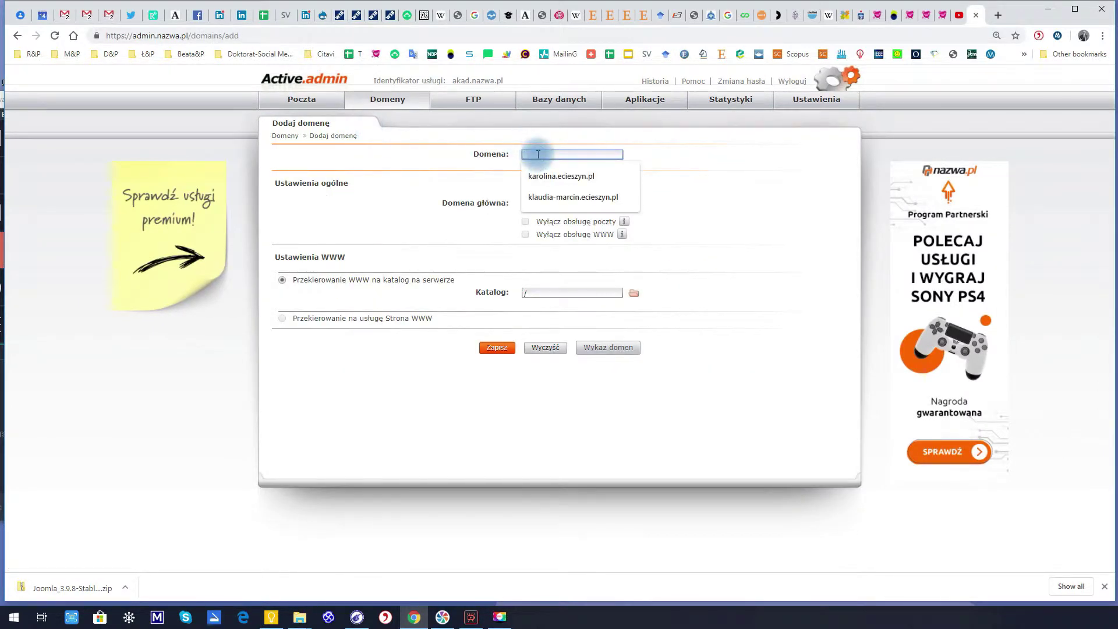
pyautogui.write('wwojed0')
pyautogui.press('BackSpace')
pyautogui.write('om')
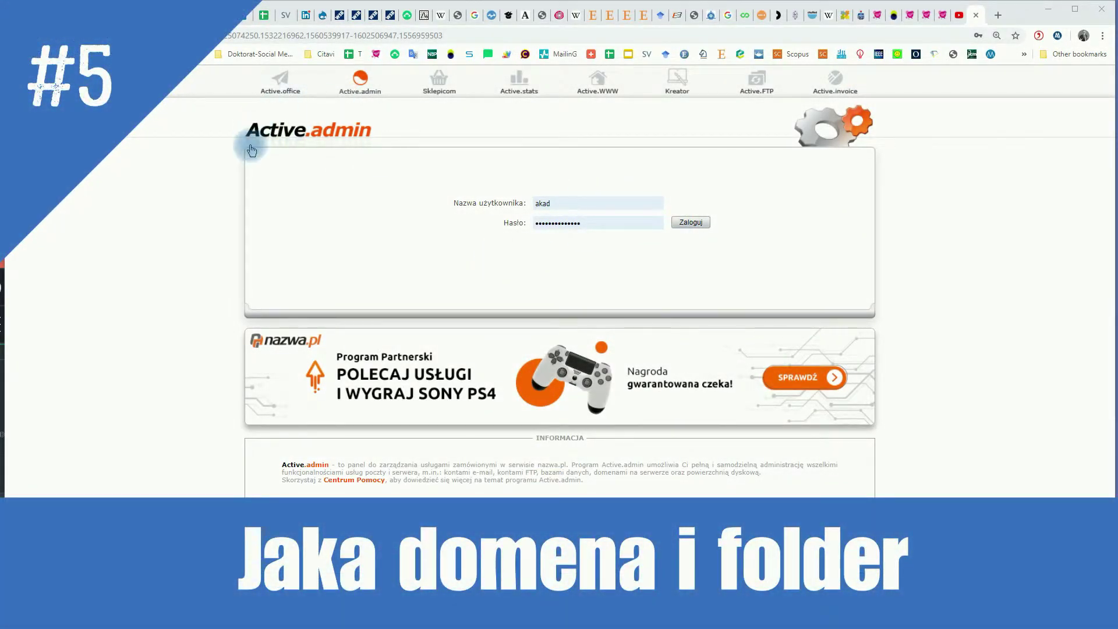
# Log in again, choose Domeny > Dodaj domenę, and enter the twojedomena domain name
pyautogui.click(690, 222)
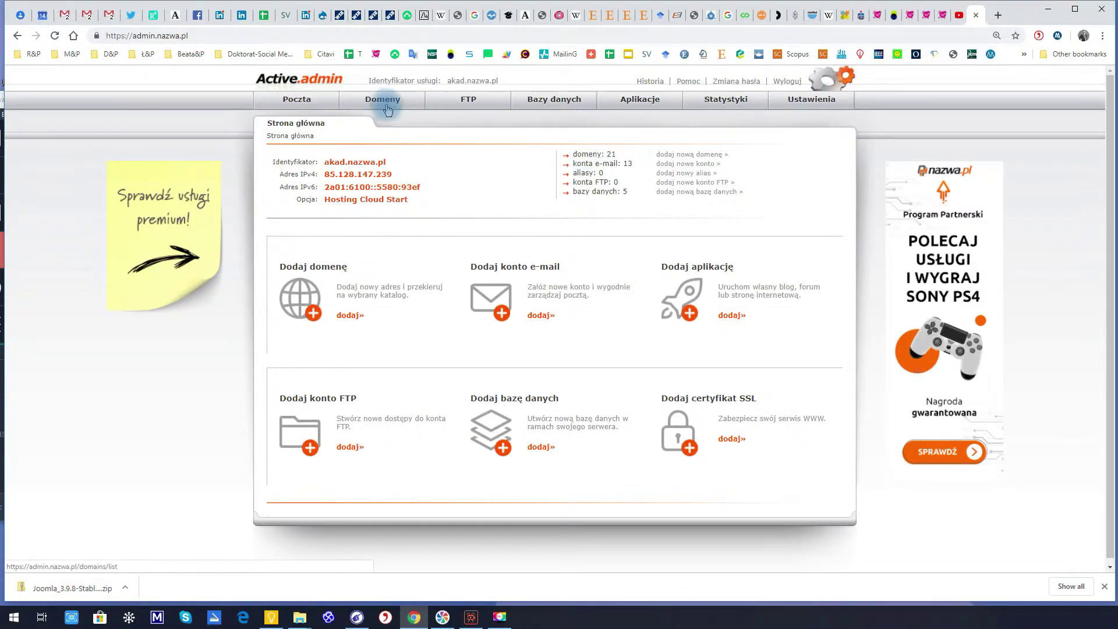
pyautogui.moveTo(371, 104)
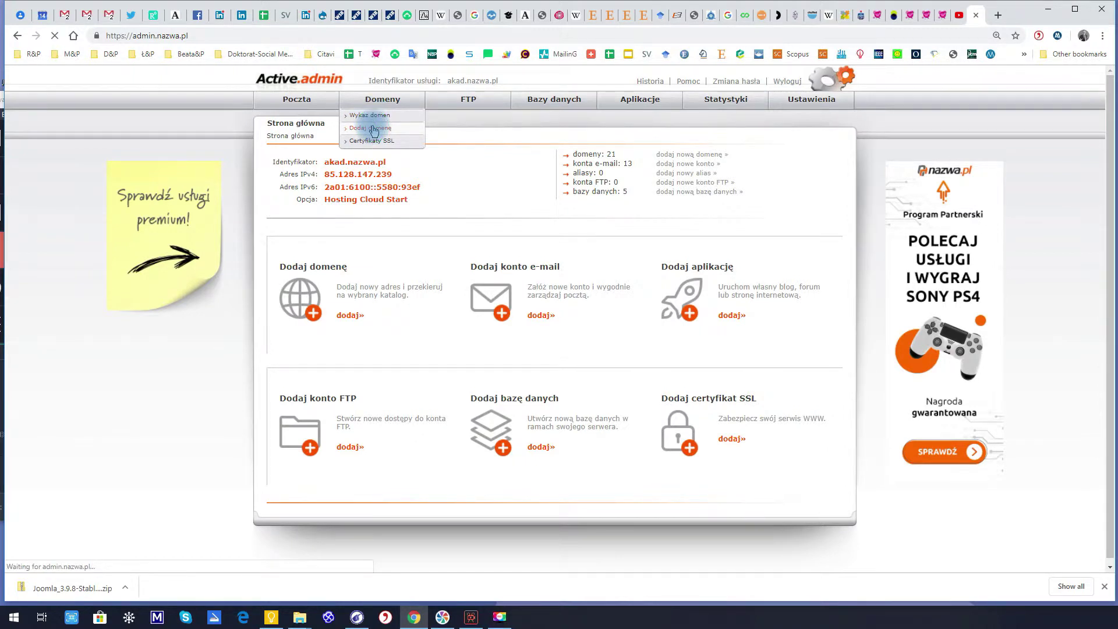
pyautogui.click(538, 154)
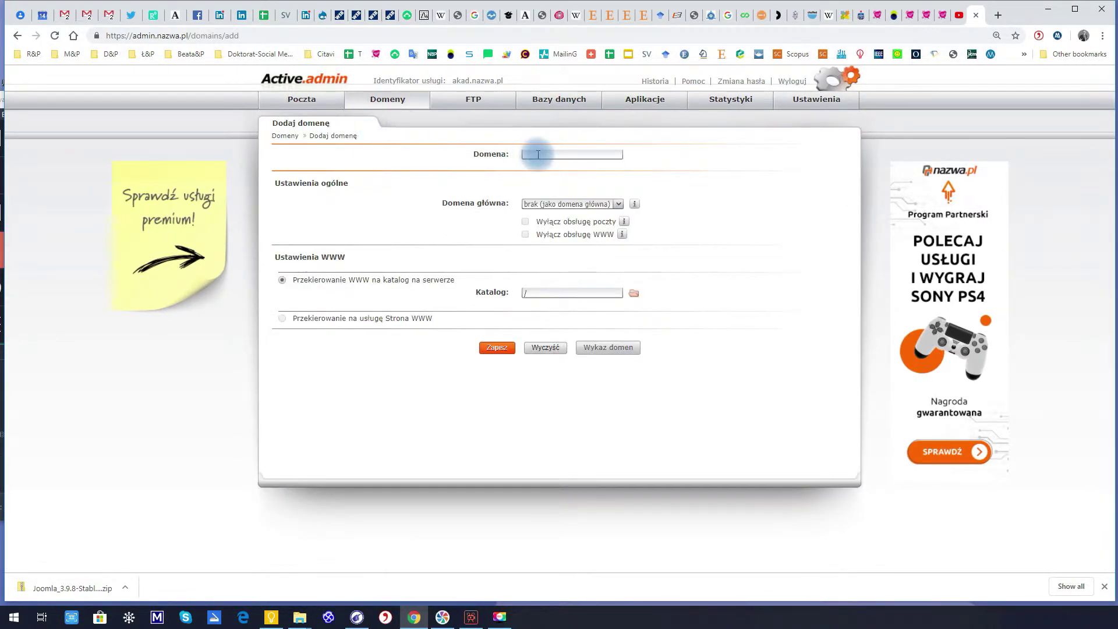
pyautogui.write('t')
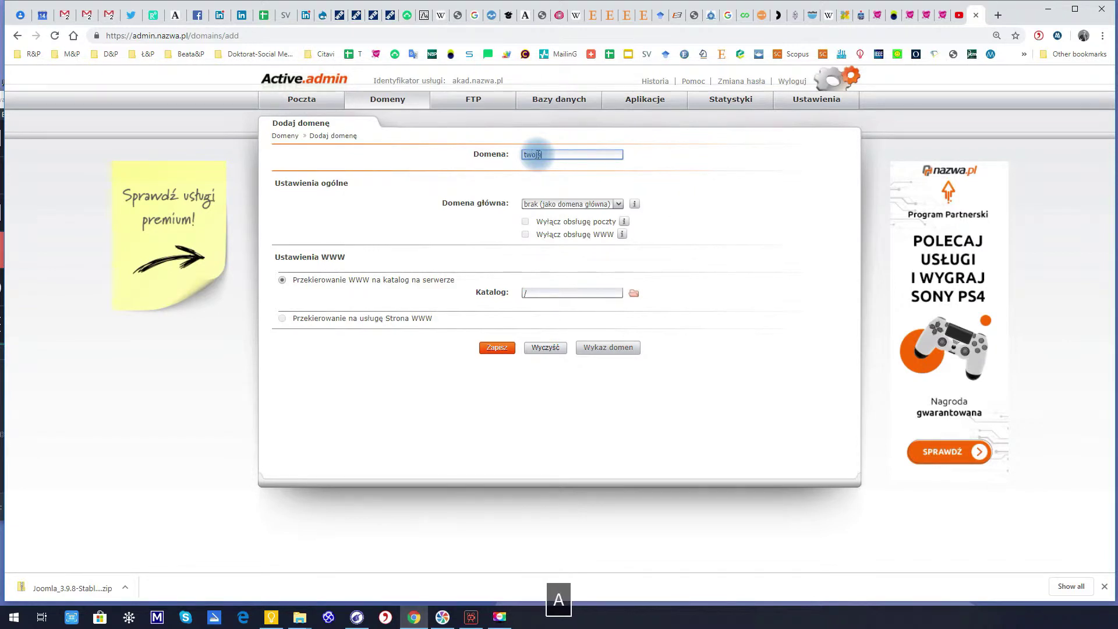
pyautogui.write('wojed0')
pyautogui.press('BackSpace')
pyautogui.write('o')
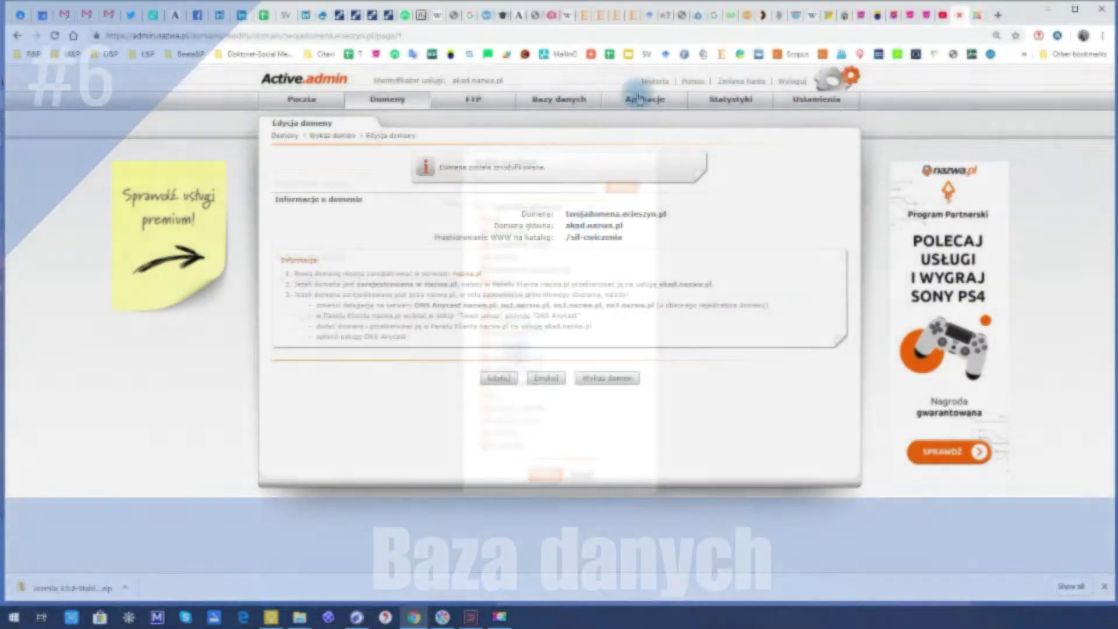
pyautogui.moveTo(558, 102)
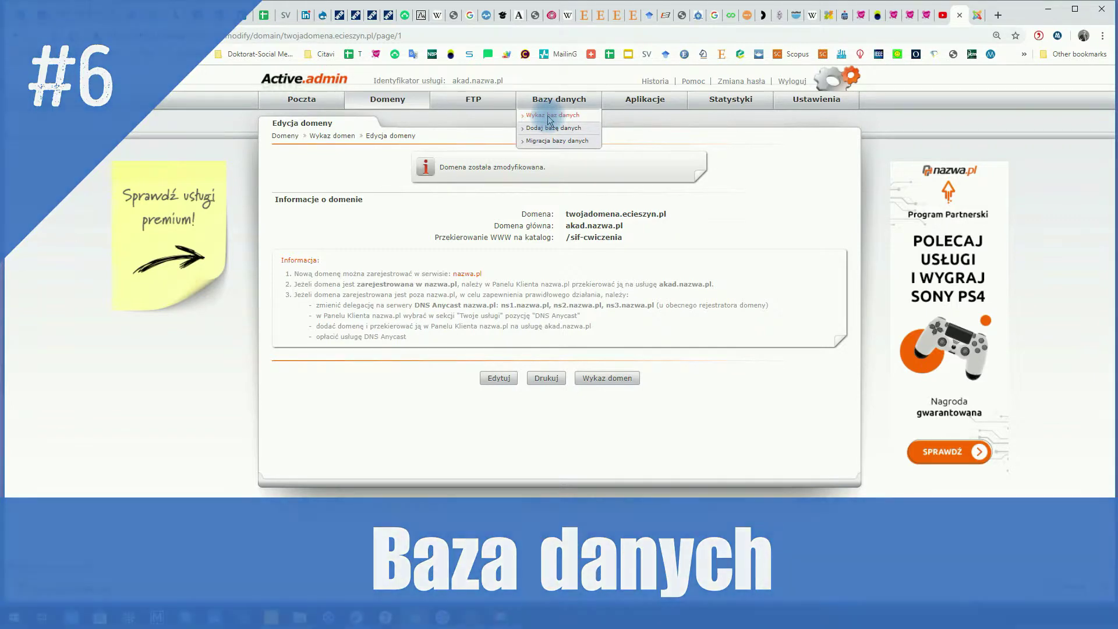
# Open the exercise database's details, copy the name akad_cwiczenia, and return to the Joomla installer
pyautogui.click(550, 115)
pyautogui.click(310, 316)
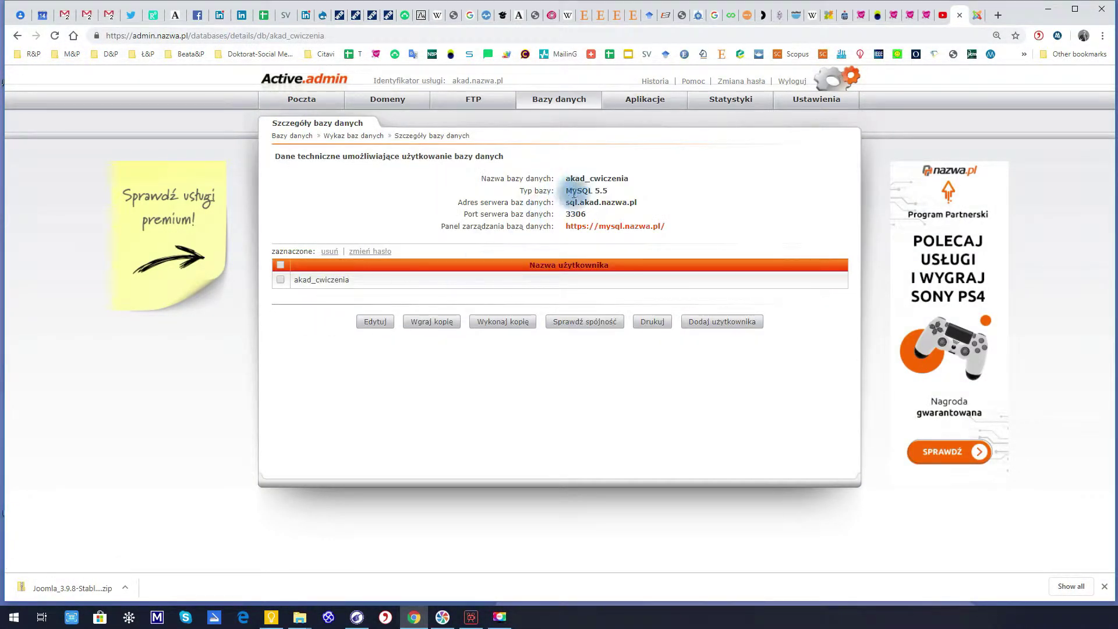
pyautogui.moveTo(567, 179); pyautogui.dragTo(618, 180)
pyautogui.hotkey('ctrl', 'c')
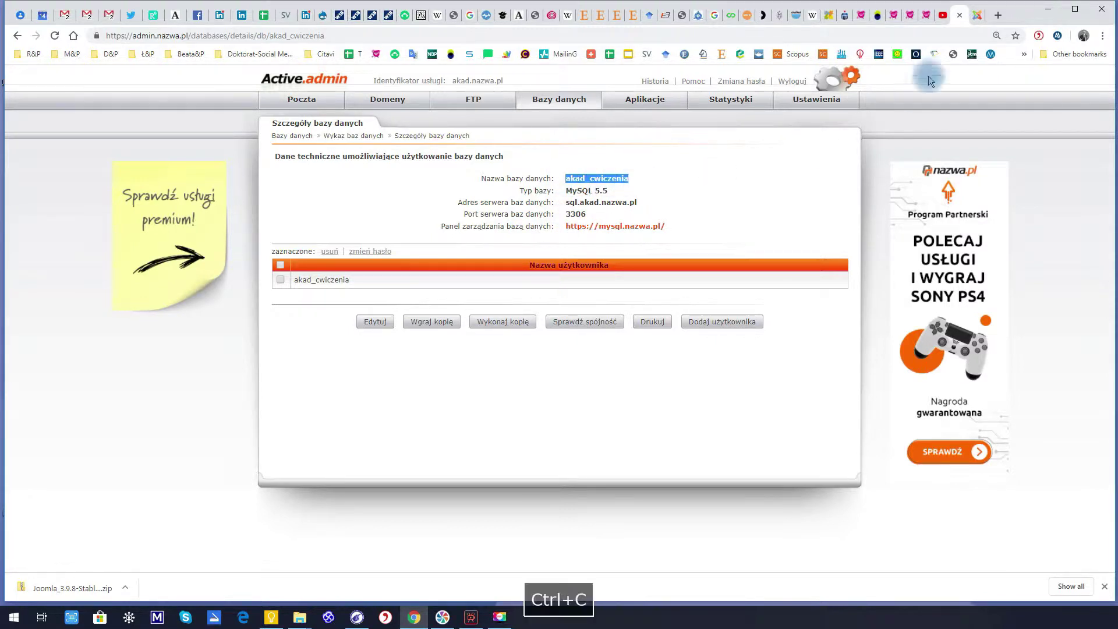
pyautogui.click(977, 14)
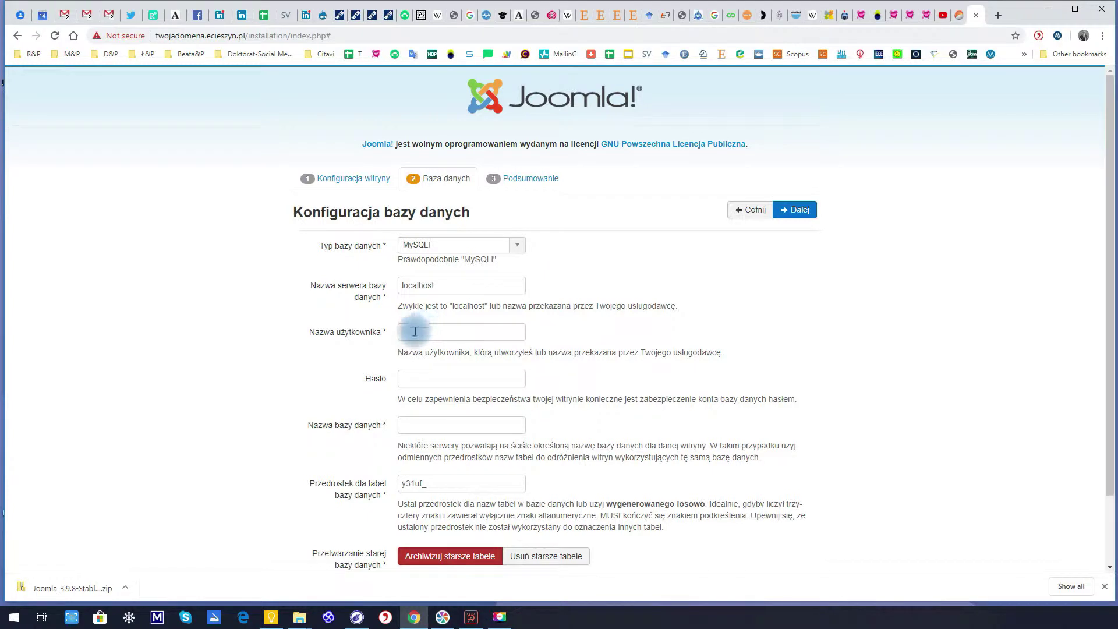
# Paste the akad_cwiczenia database name into the installer's database field
pyautogui.click(414, 429)
pyautogui.hotkey('ctrl', 'v')
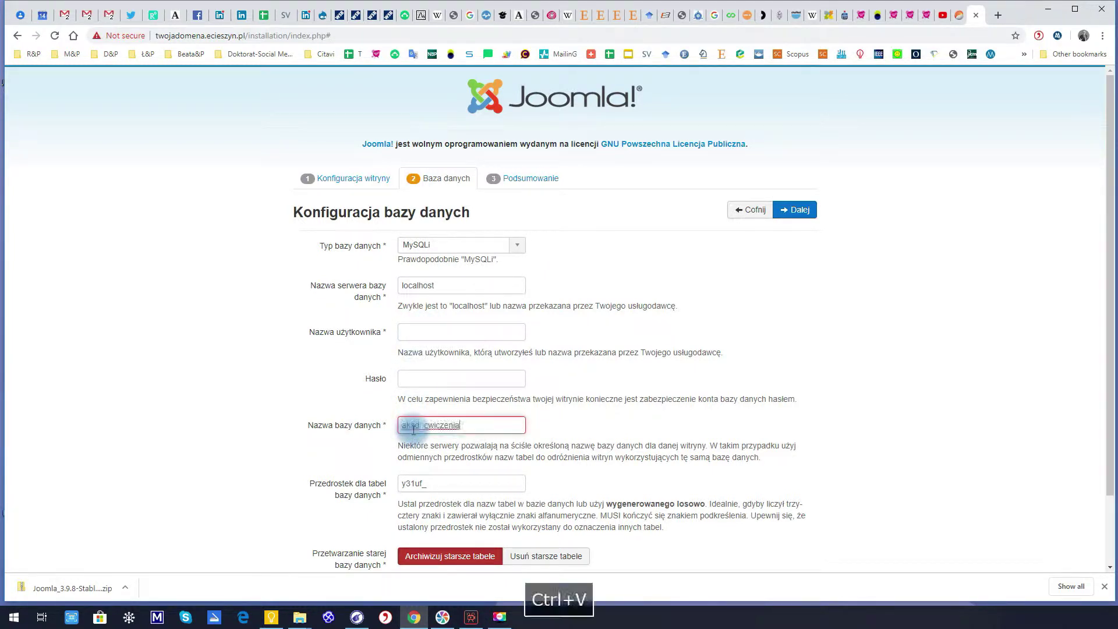
pyautogui.click(959, 16)
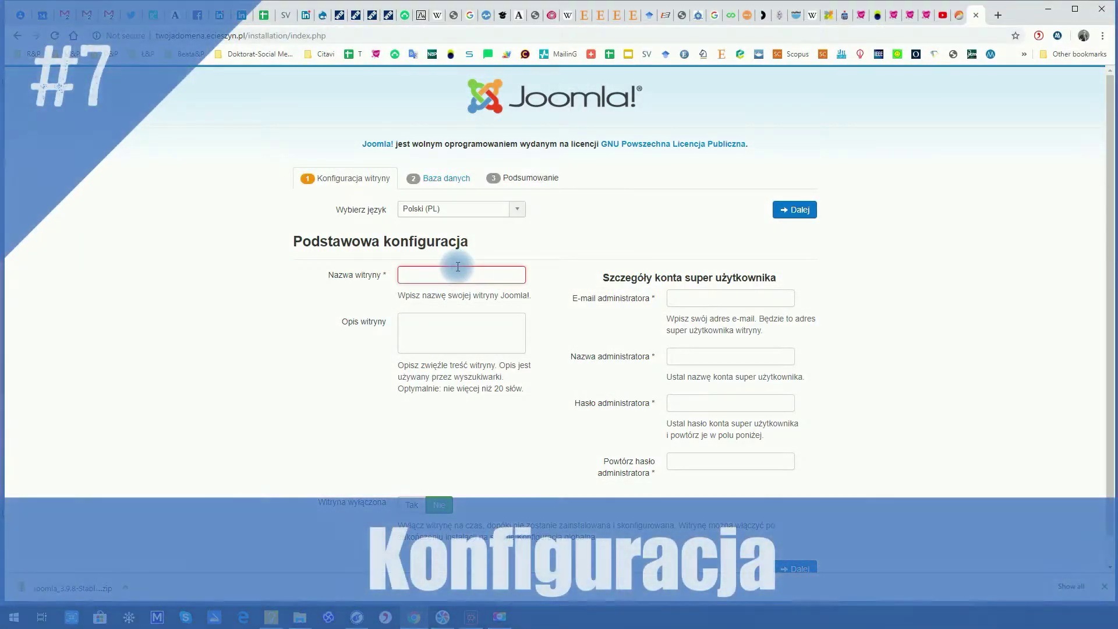
# Fill in site name Nazwa, the administrator e-mail, username admin, and the password twice
pyautogui.click(457, 267)
pyautogui.write('Nazwa')
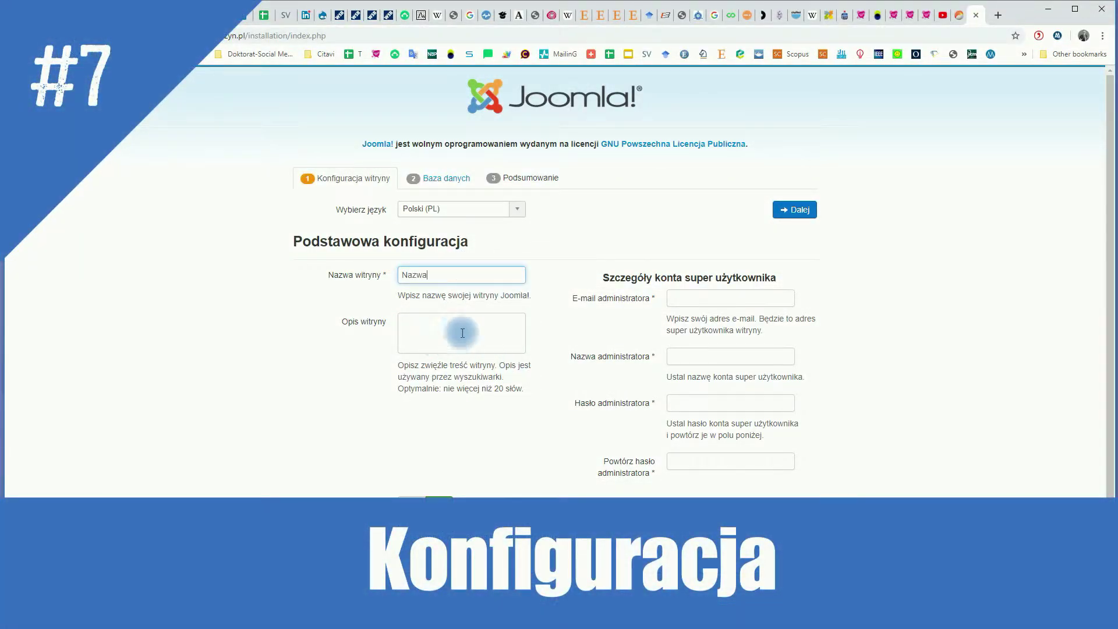
pyautogui.click(728, 300)
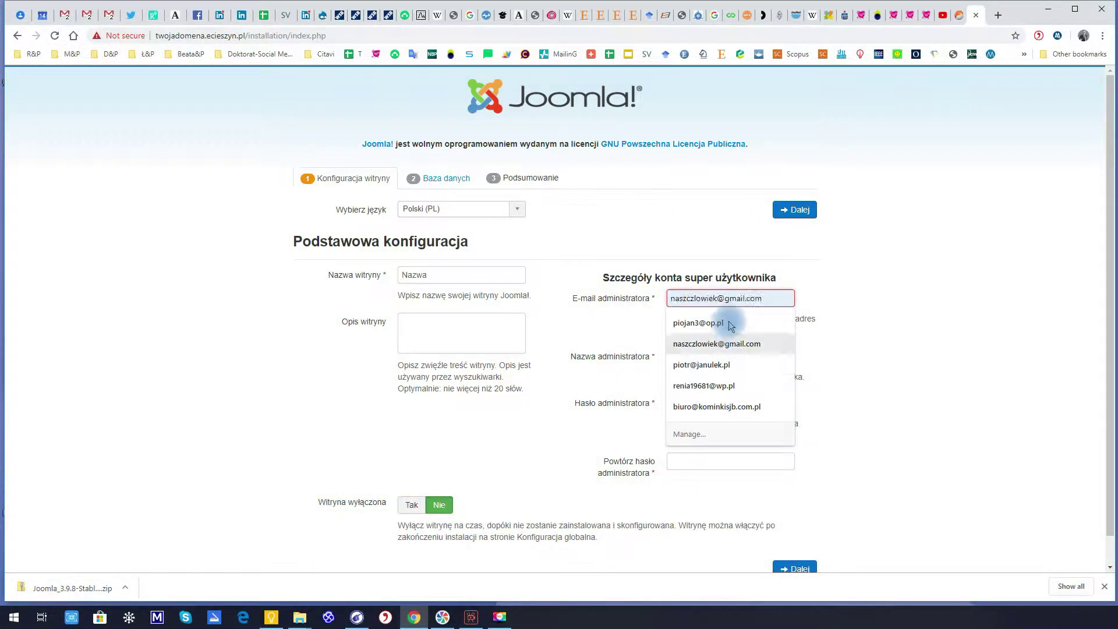
pyautogui.click(721, 326)
pyautogui.click(707, 358)
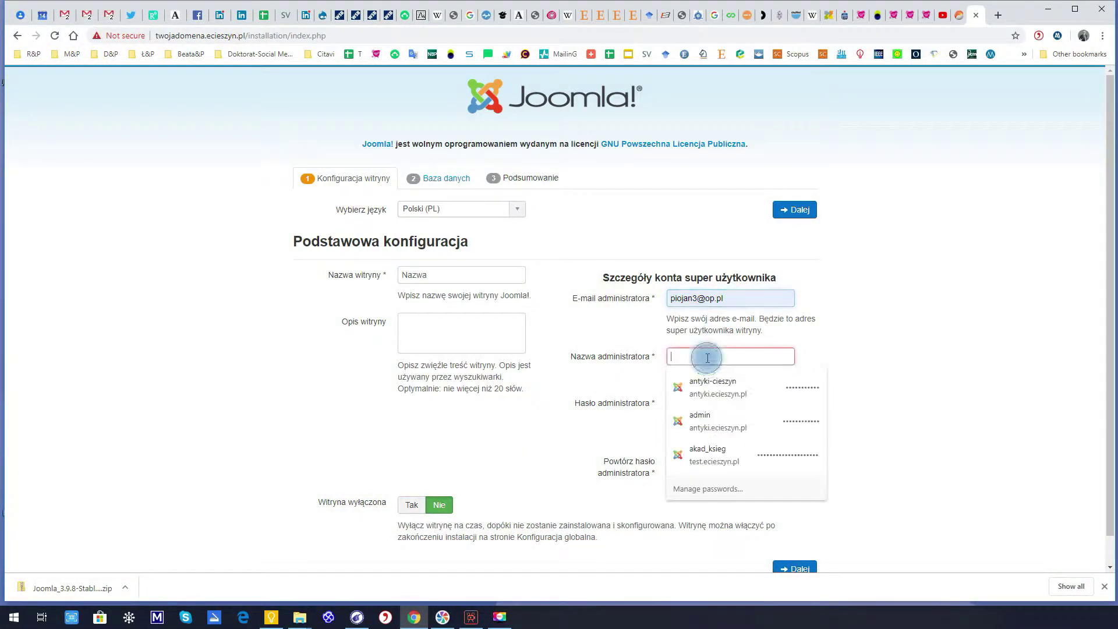
pyautogui.write('admi')
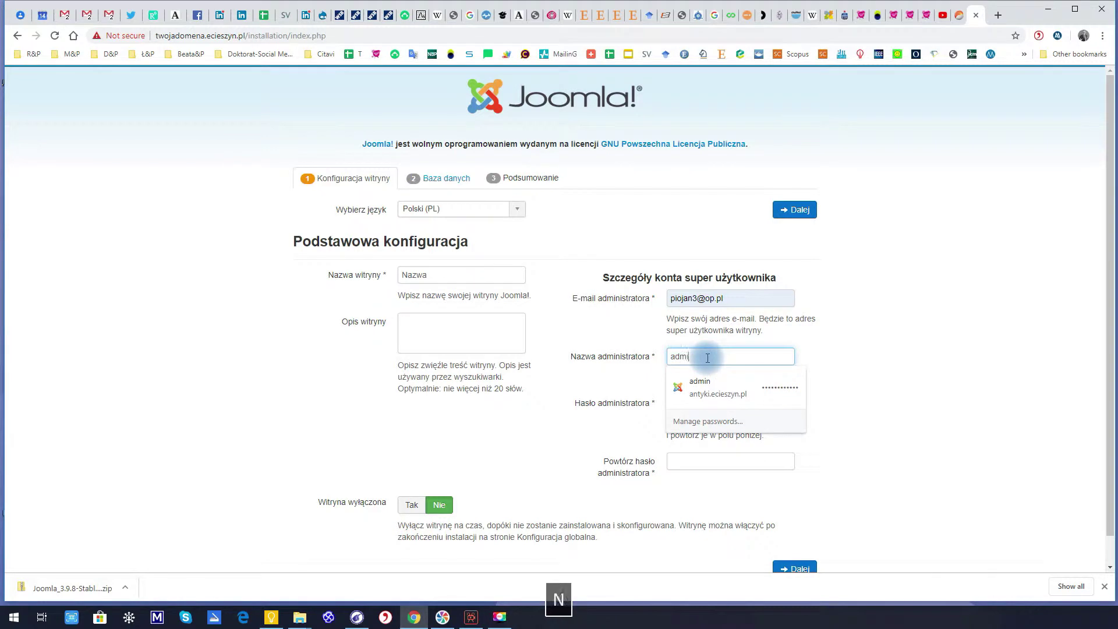
pyautogui.write('n')
pyautogui.press('Tab')
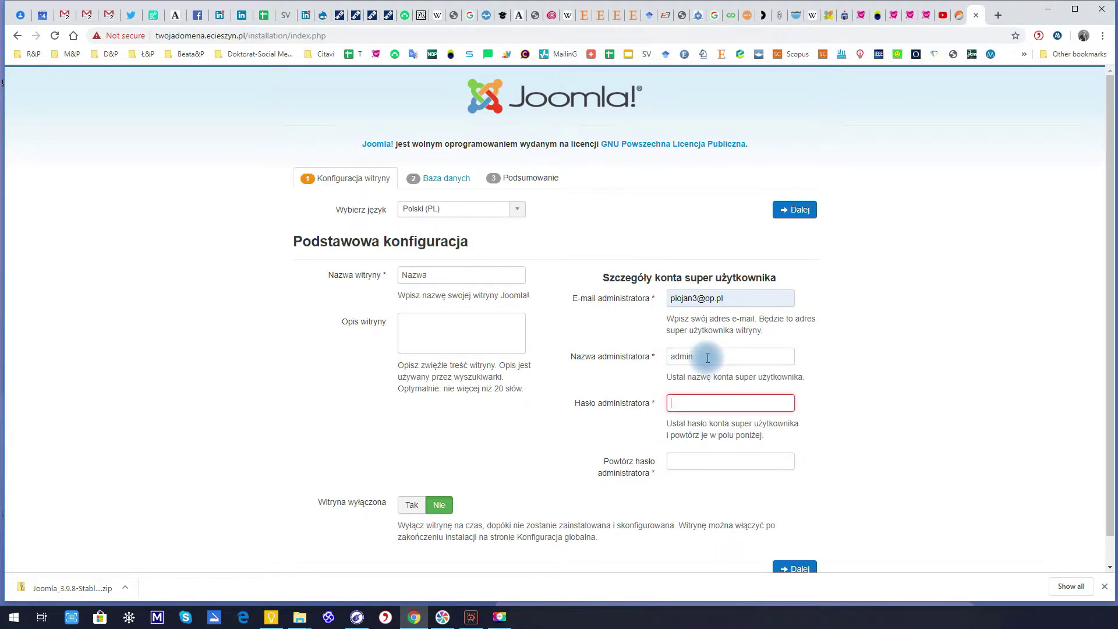
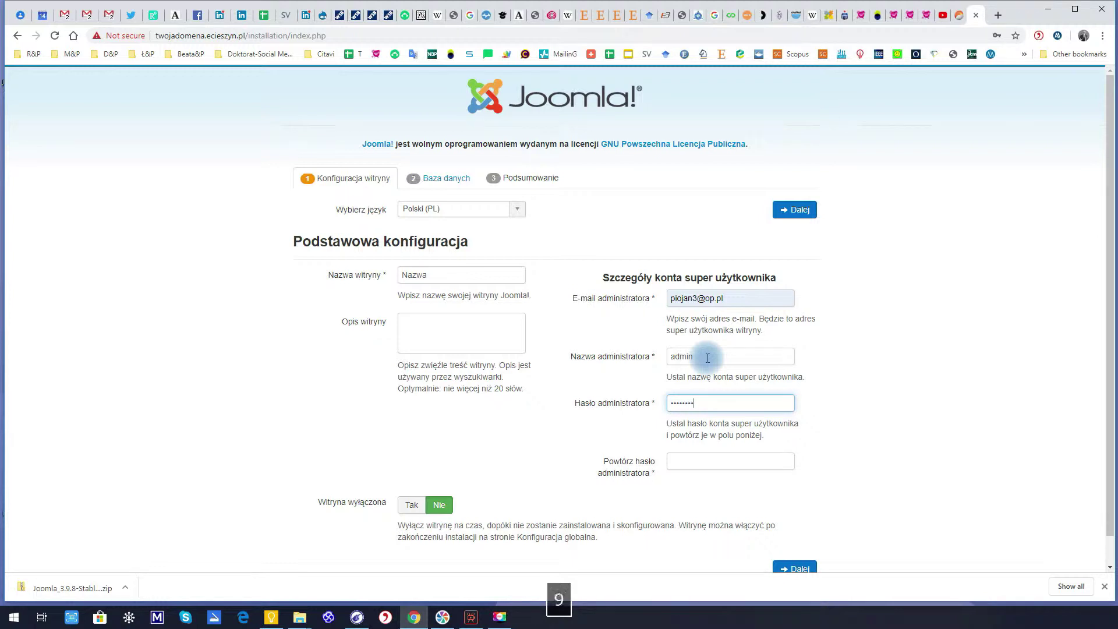
pyautogui.click(694, 466)
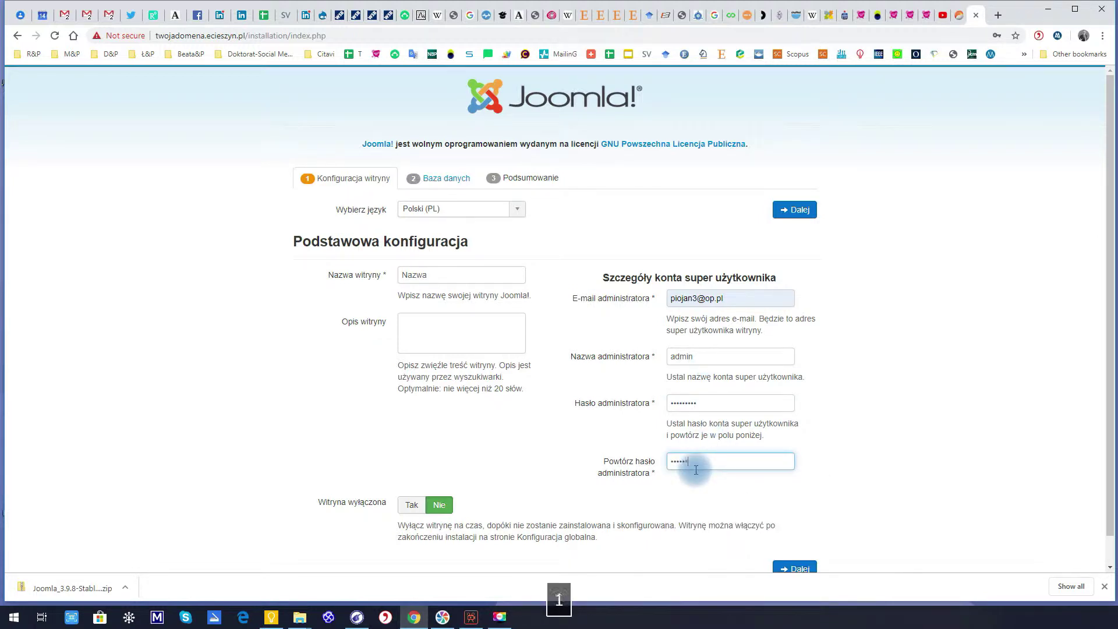
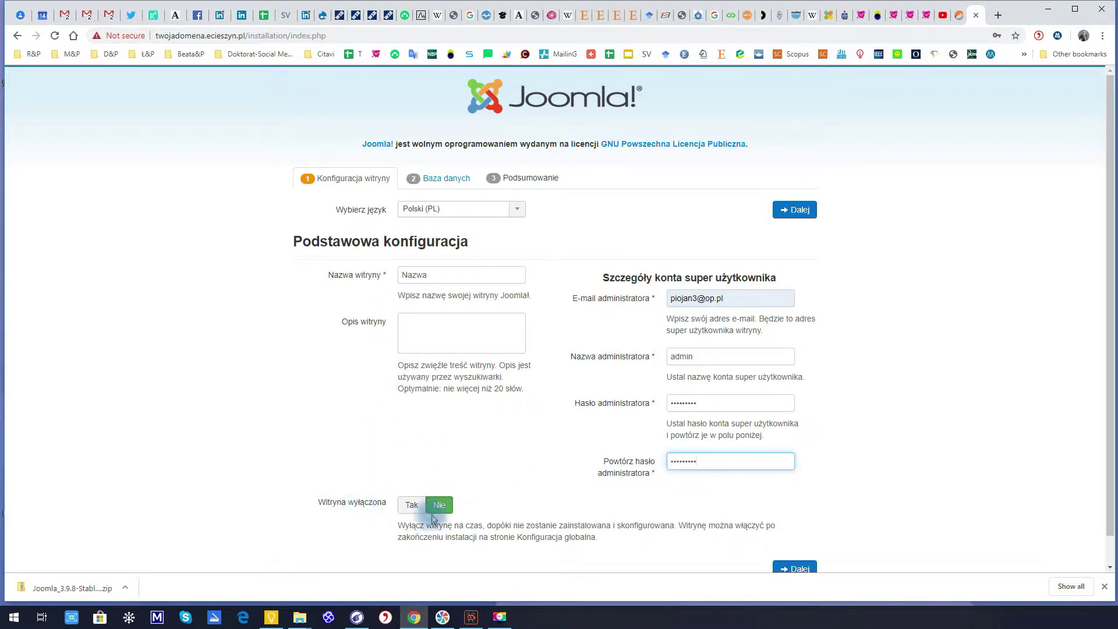
# Proceed to the database configuration step, declining to save the admin password in Chrome
pyautogui.scroll(-1, 811, 508)
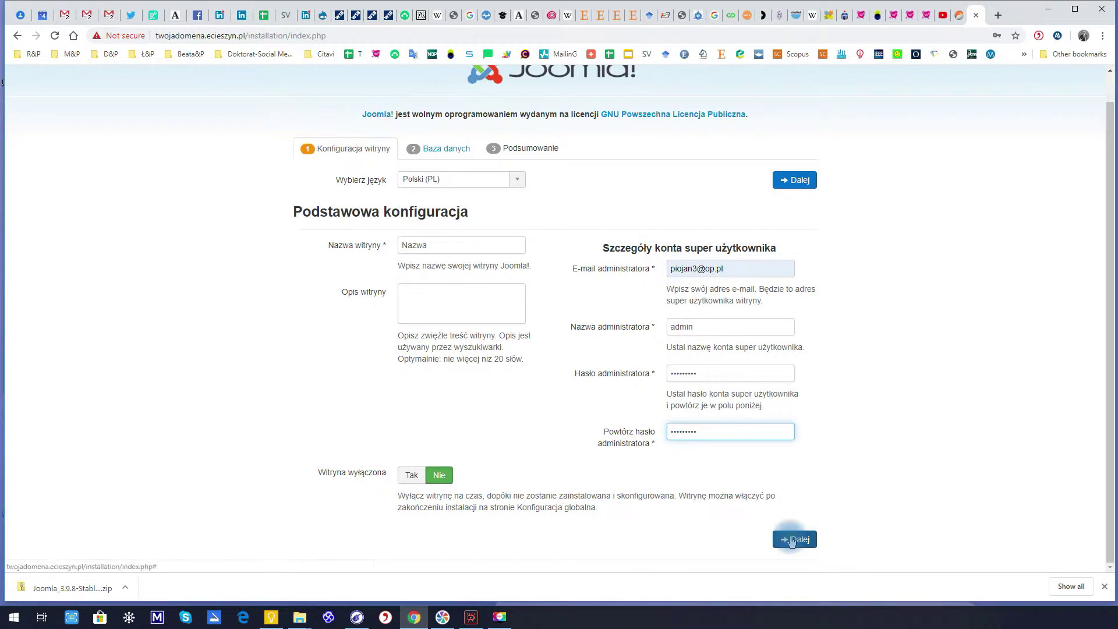
pyautogui.click(793, 538)
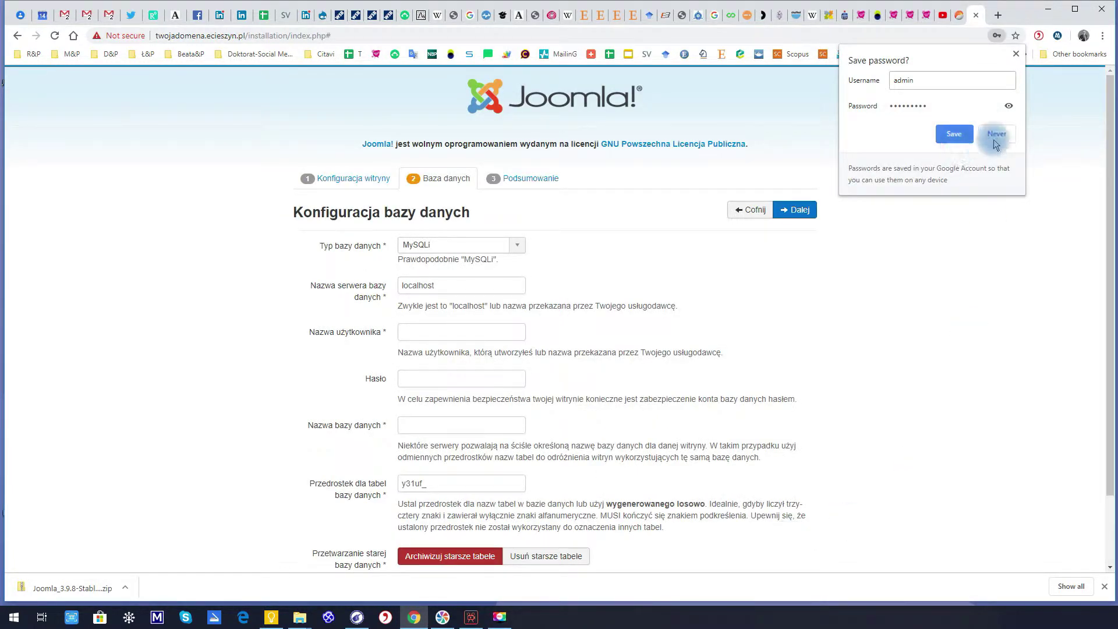
pyautogui.click(996, 134)
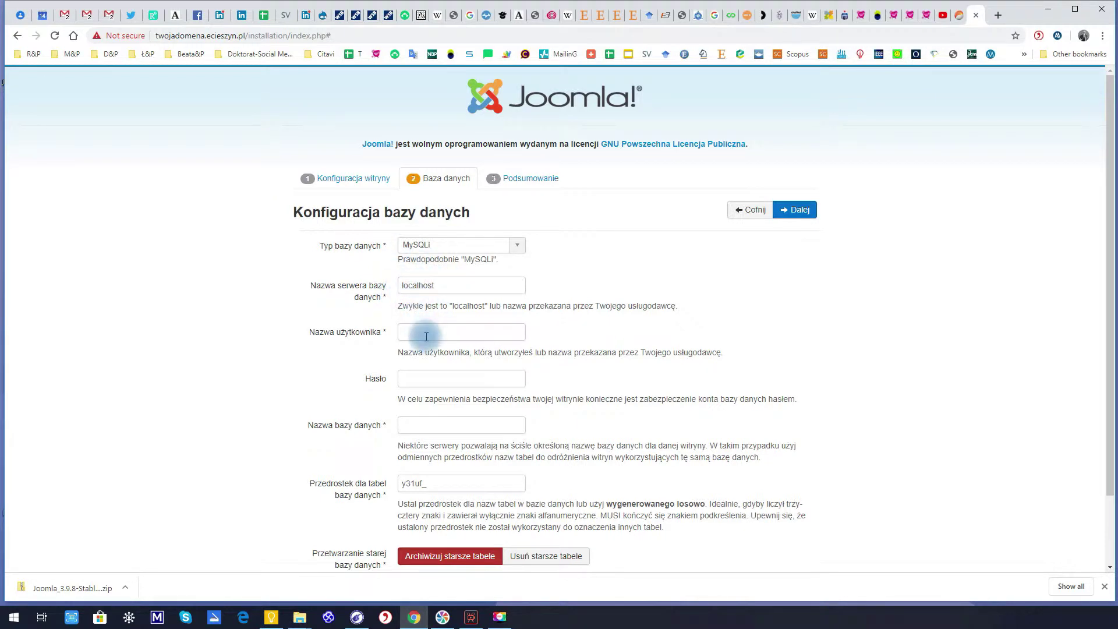
# Check the database details in Active.admin's Wykaz baz danych and submit the database settings
pyautogui.click(960, 15)
pyautogui.moveTo(555, 104)
pyautogui.click(549, 116)
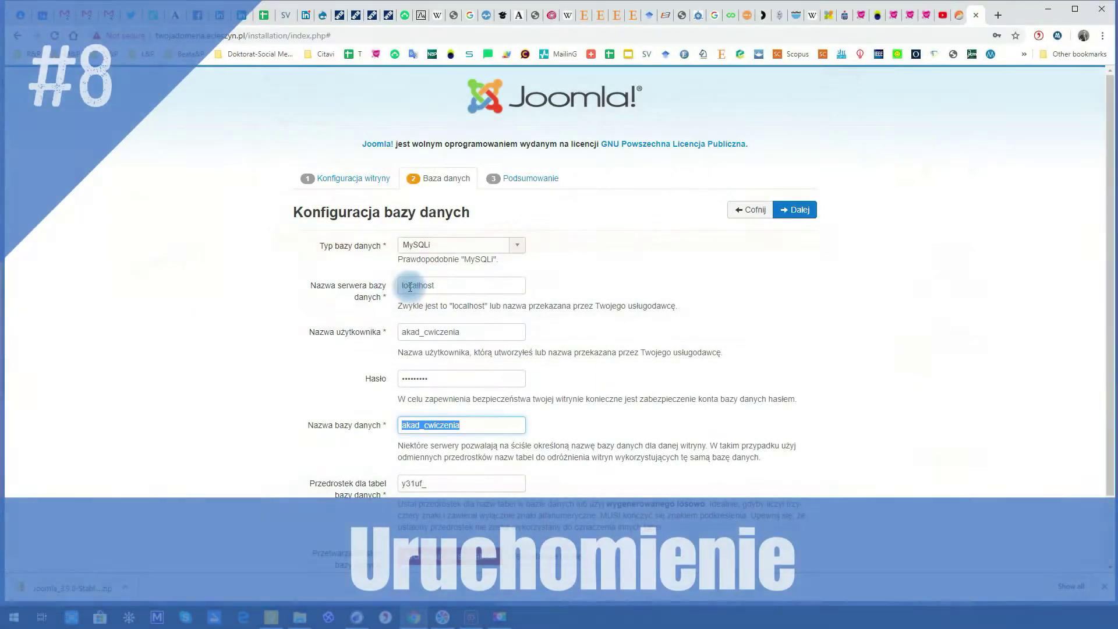
pyautogui.scroll(-2, 555, 279)
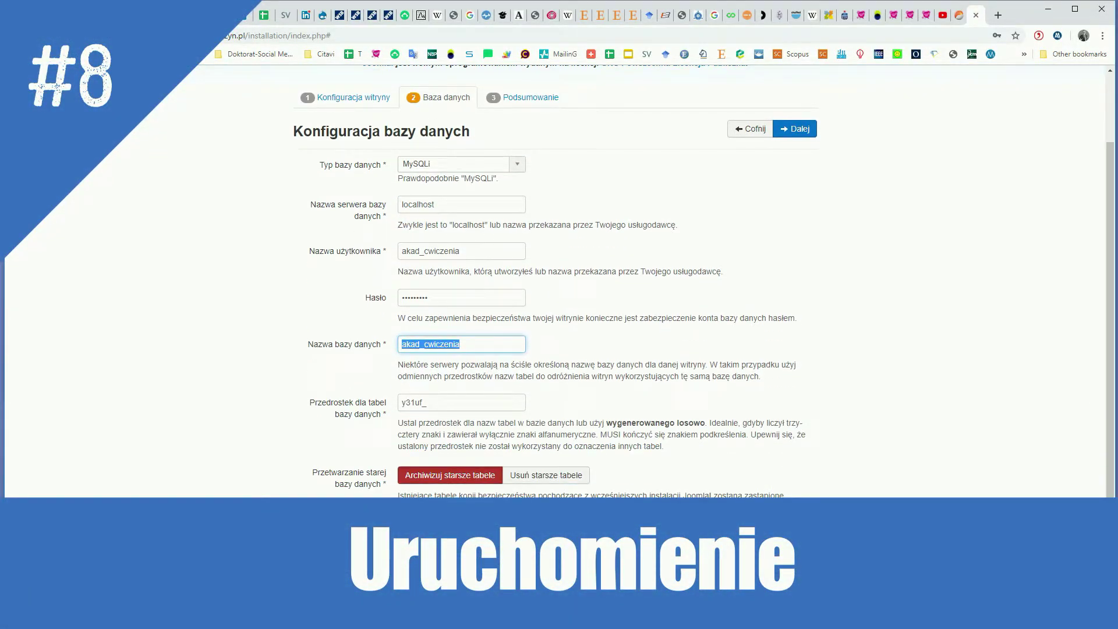
pyautogui.press('Return')
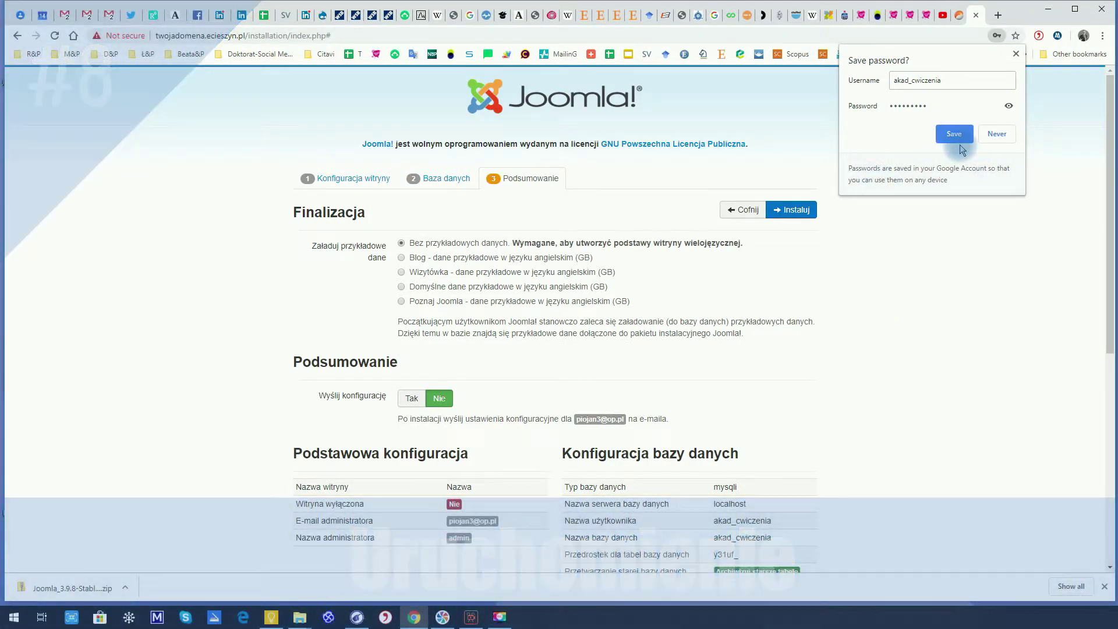
# Save the database login in Chrome, review the Finalizacja summary, and run Instaluj
pyautogui.click(953, 138)
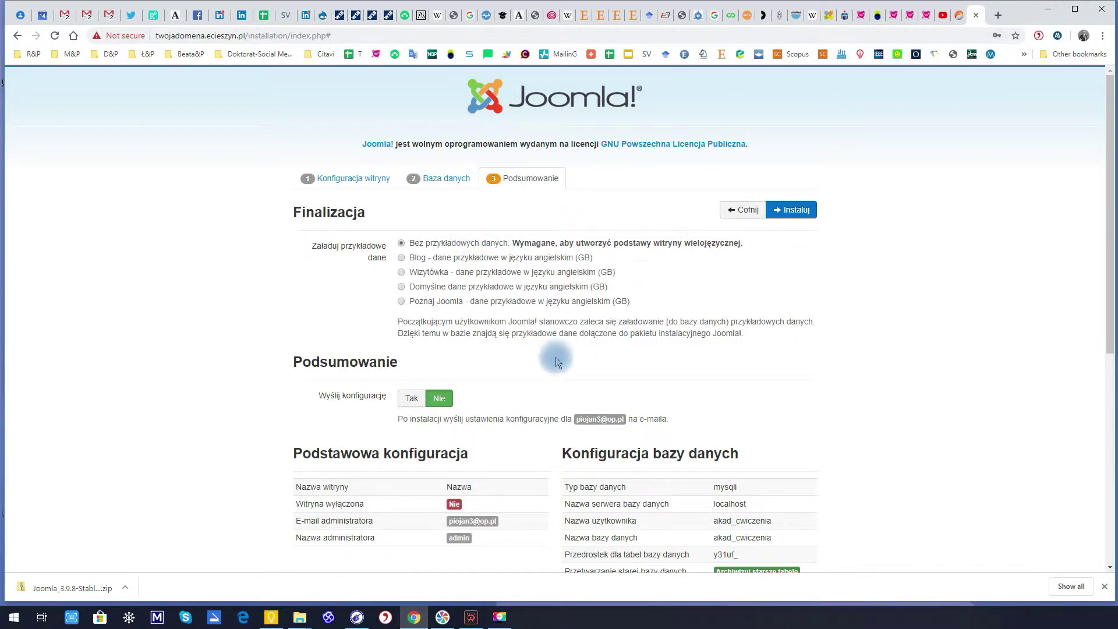
pyautogui.scroll(-3, 554, 393)
pyautogui.scroll(-4, 553, 395)
pyautogui.scroll(6, 553, 394)
pyautogui.scroll(1, 552, 396)
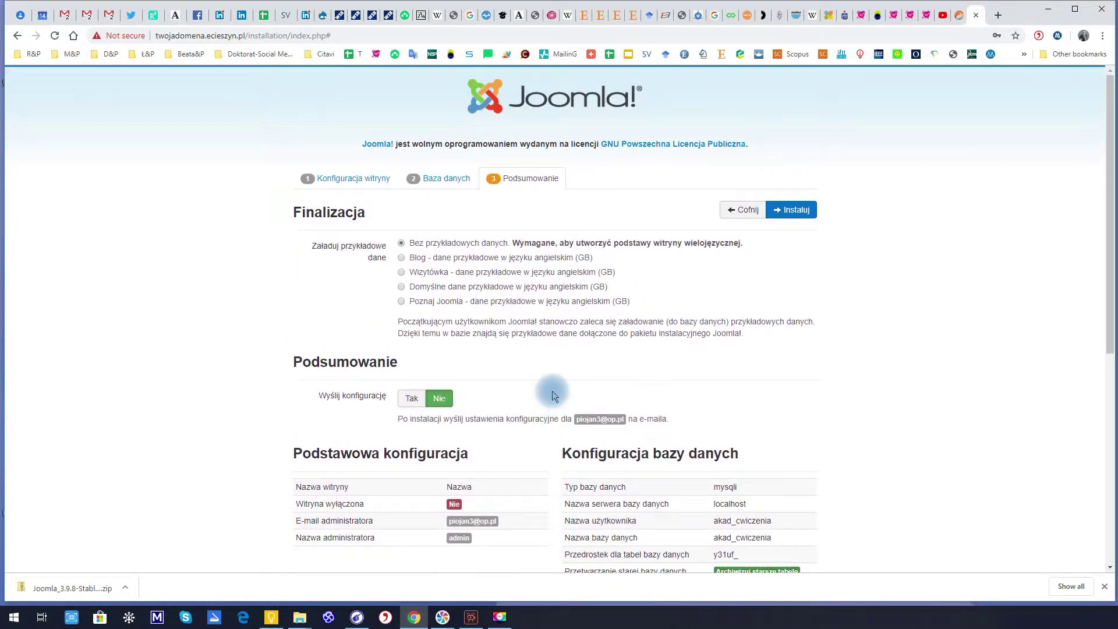
pyautogui.click(795, 211)
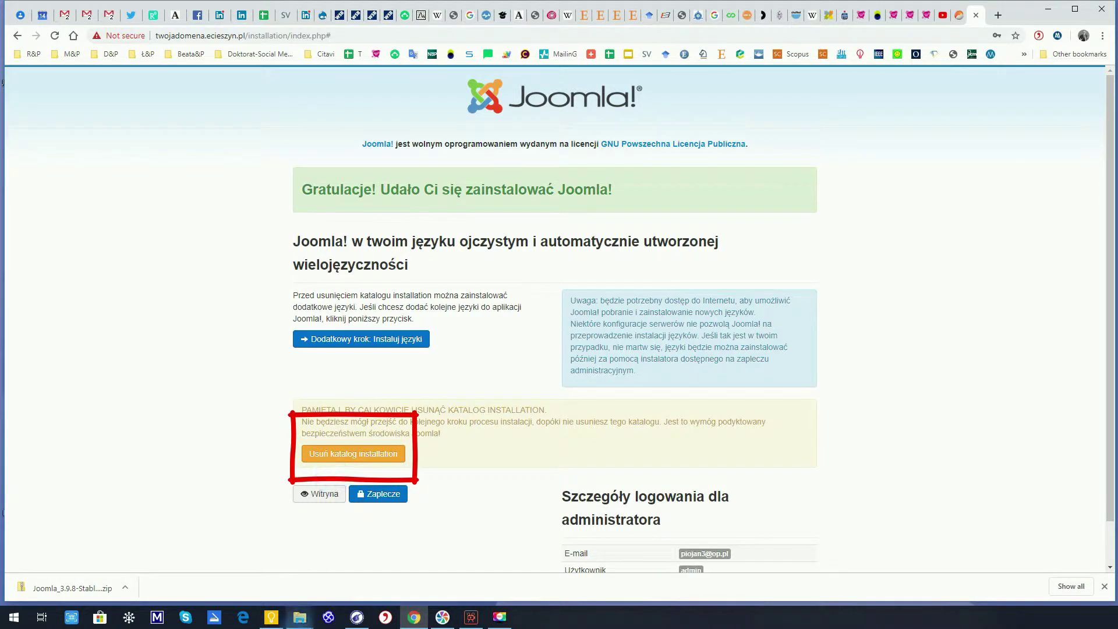
pyautogui.moveTo(299, 617)
pyautogui.click(251, 562)
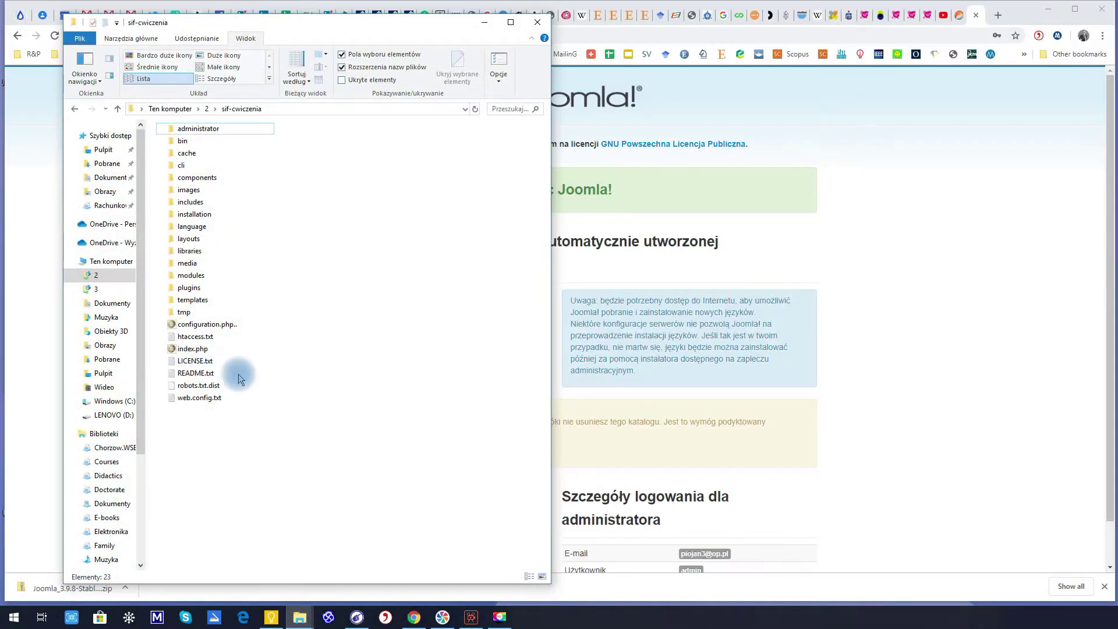
pyautogui.rightClick(198, 214)
pyautogui.click(150, 315)
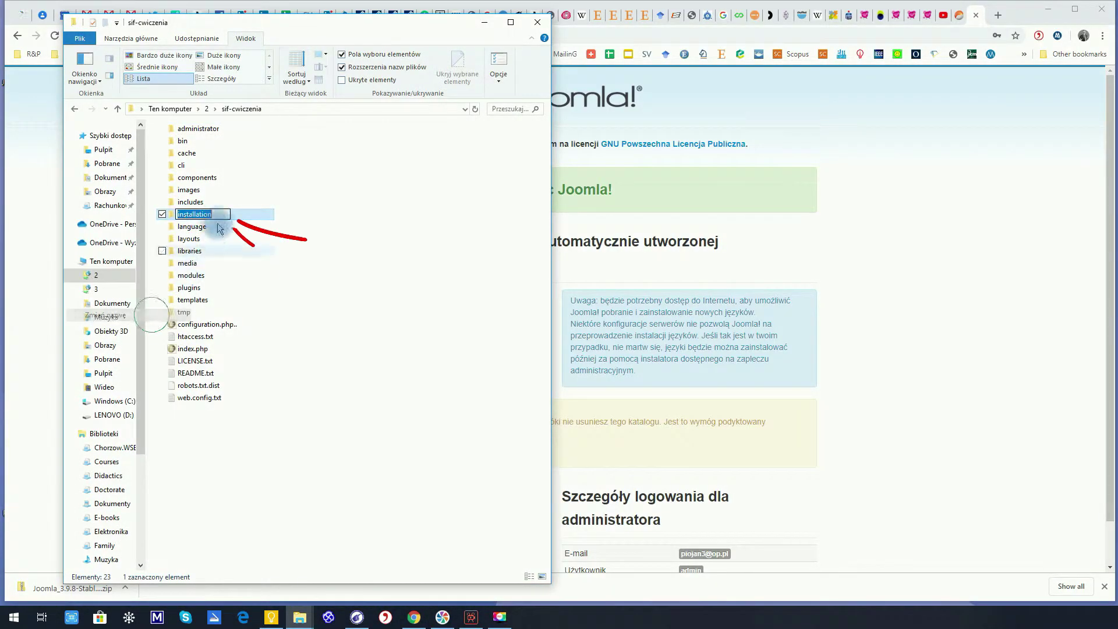
pyautogui.click(220, 214)
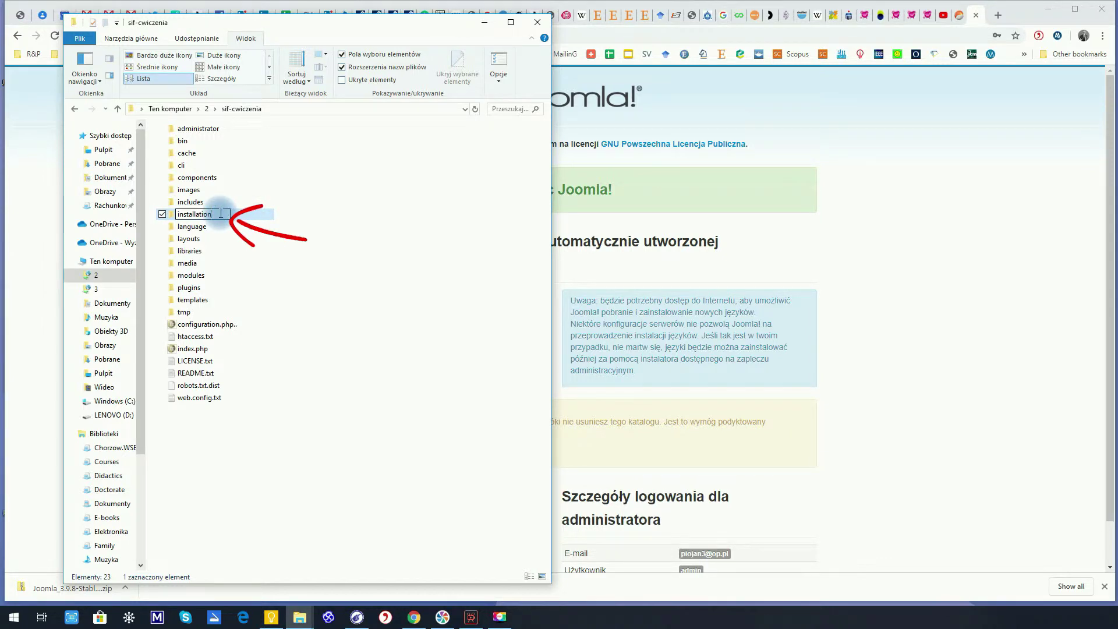
pyautogui.write('CCCCC')
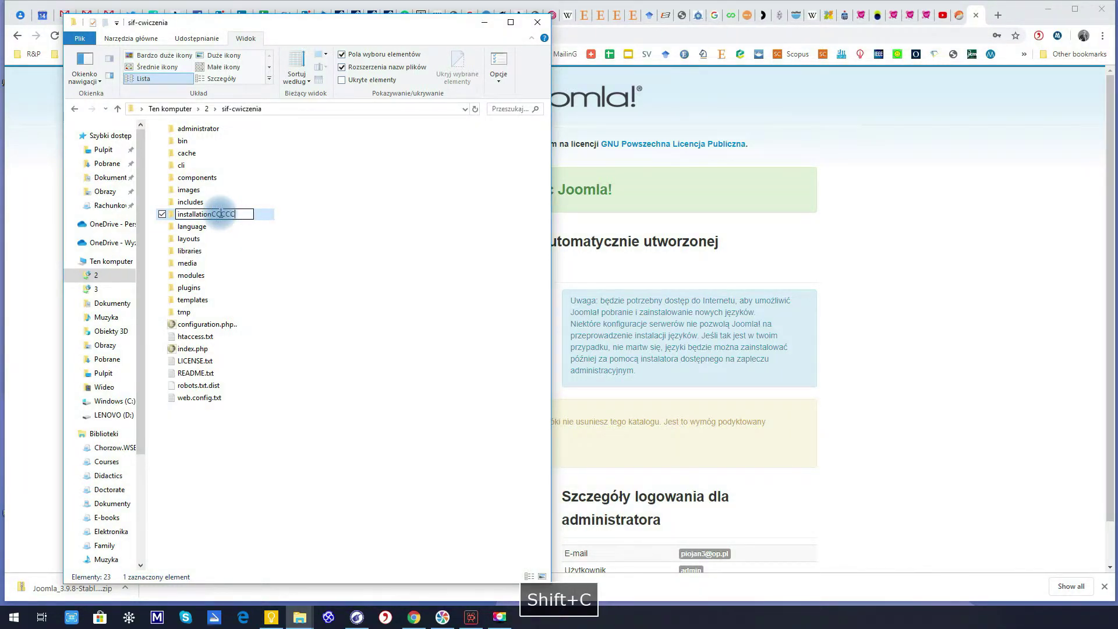
pyautogui.press('Escape')
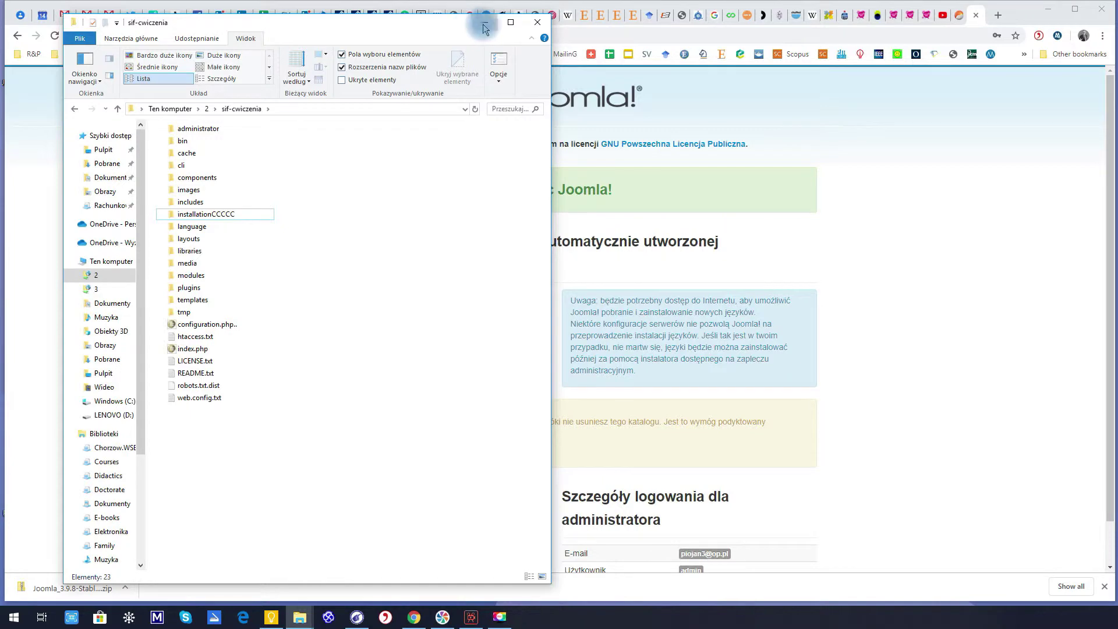
pyautogui.click(484, 22)
pyautogui.rightClick(336, 505)
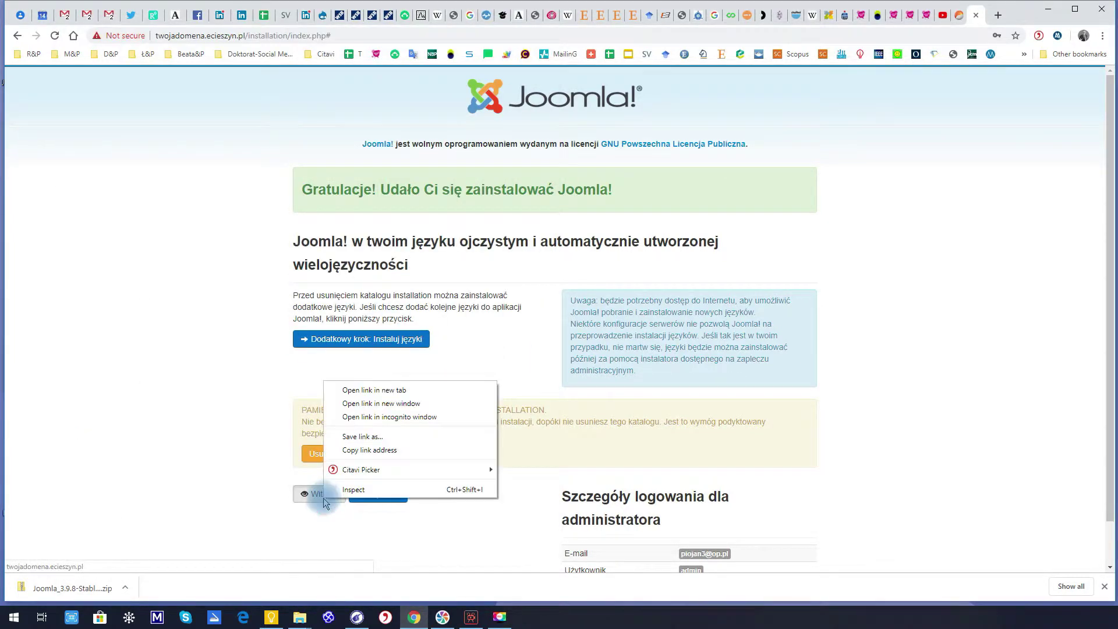
# Open the new site's front page and its administrator login page in separate browser tabs
pyautogui.click(357, 396)
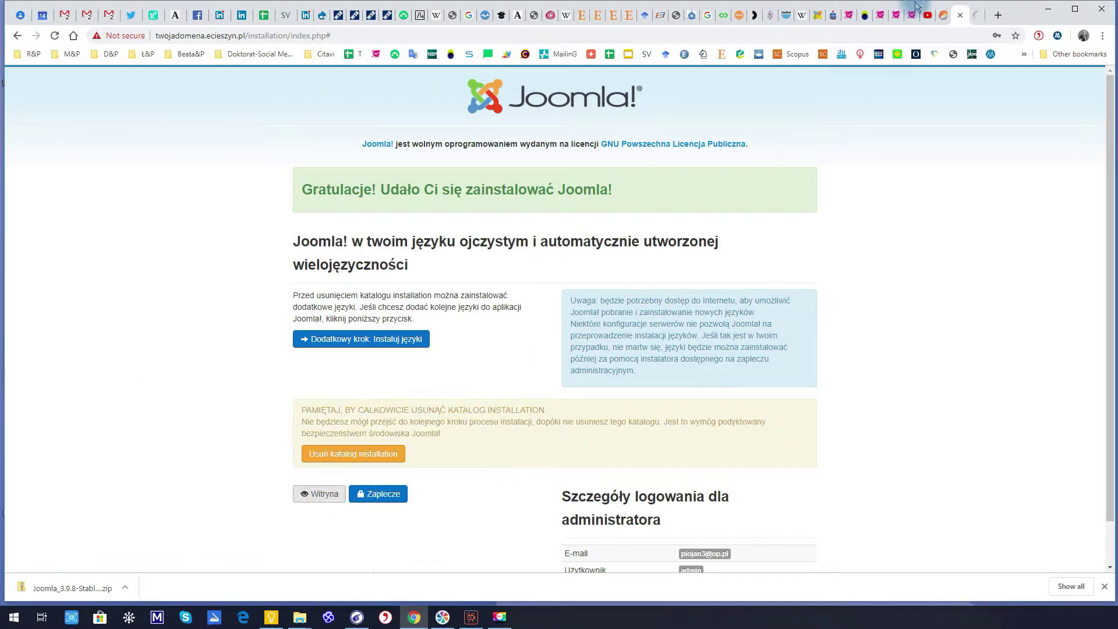
pyautogui.click(968, 18)
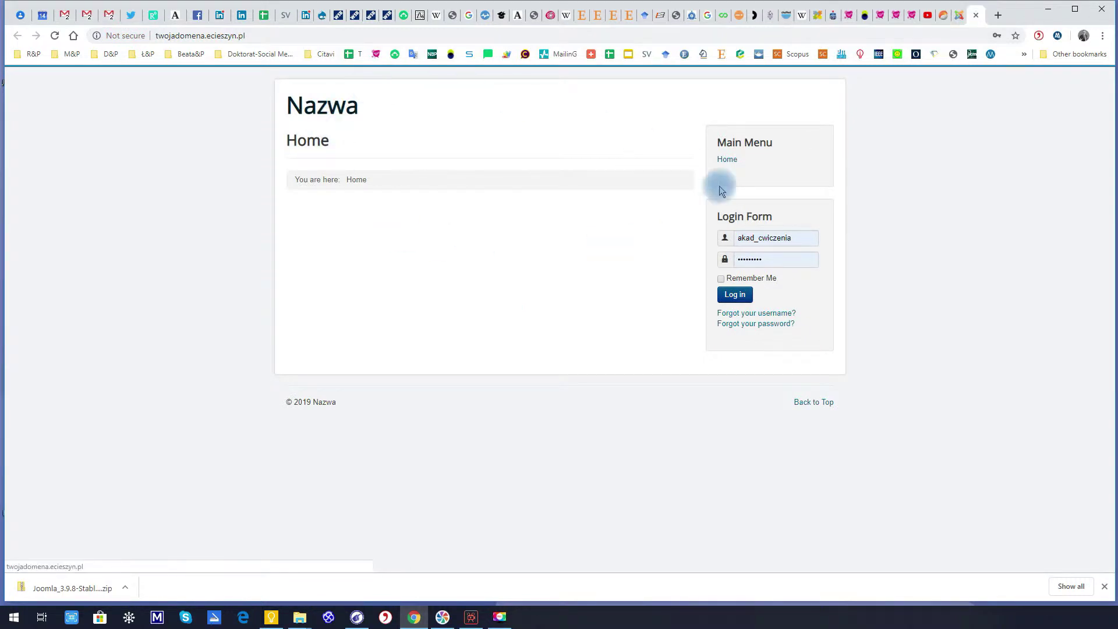
pyautogui.click(959, 15)
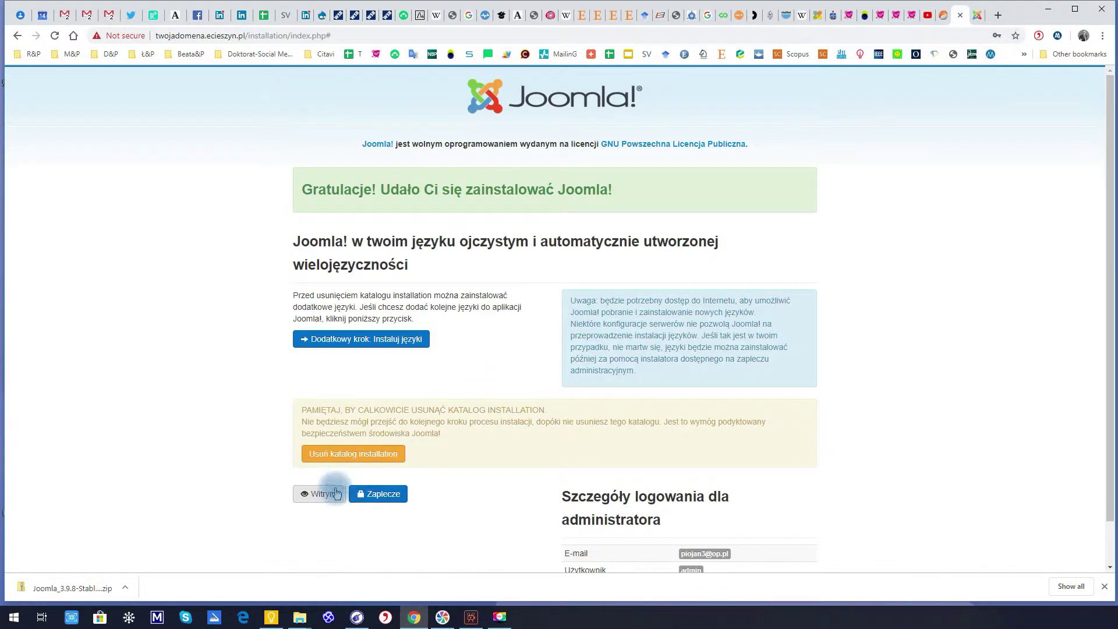
pyautogui.rightClick(371, 498)
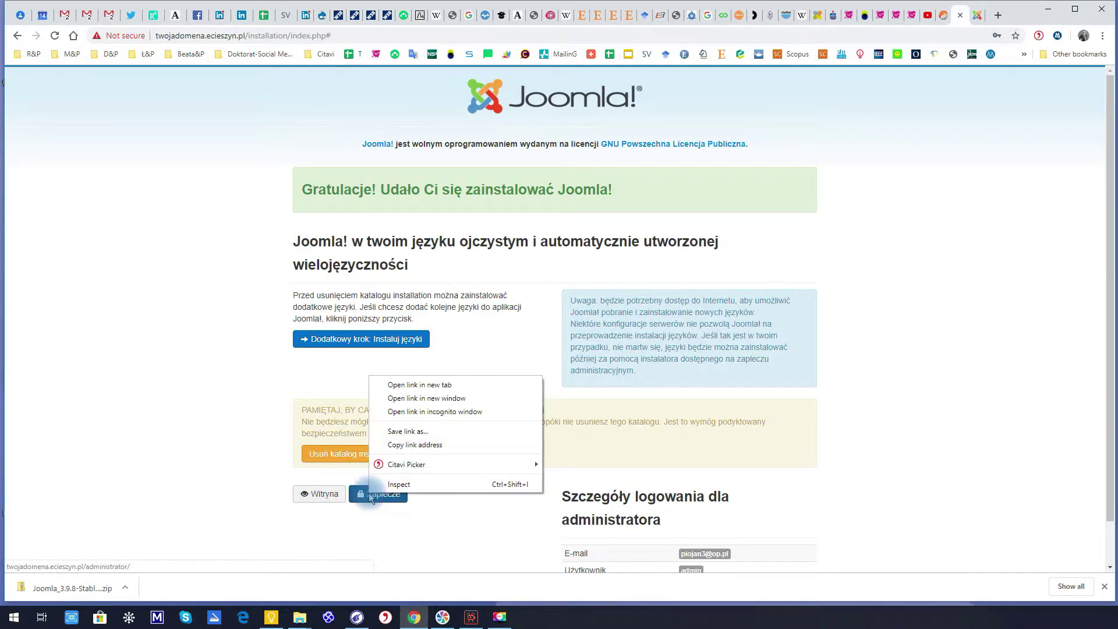
pyautogui.click(404, 389)
pyautogui.click(967, 16)
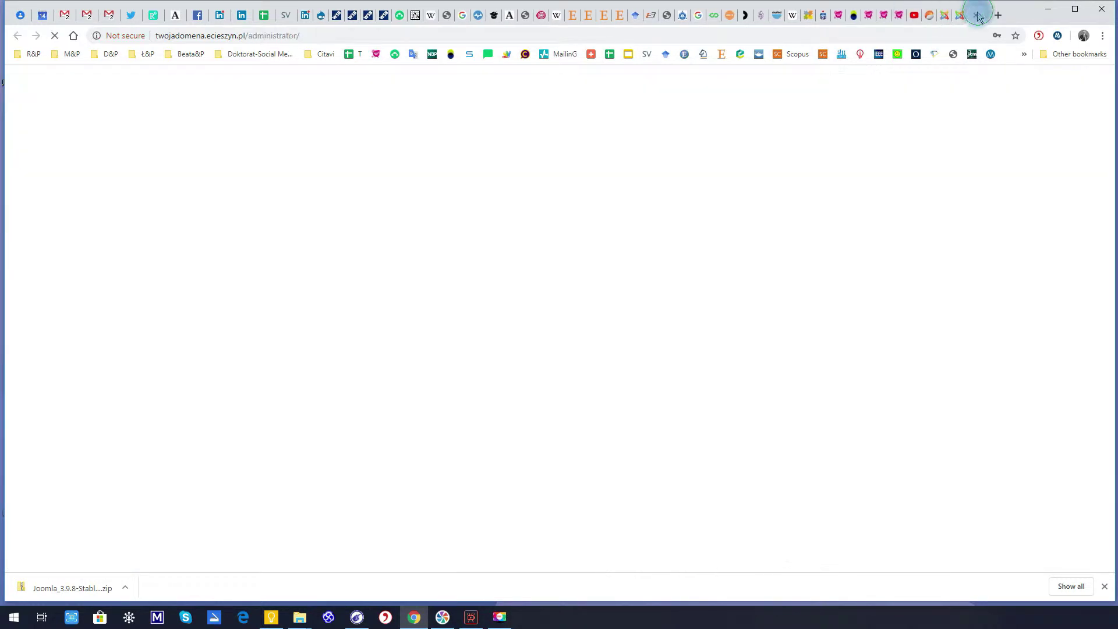
# Sign in to the administrator panel with the admin username and password
pyautogui.doubleClick(564, 270)
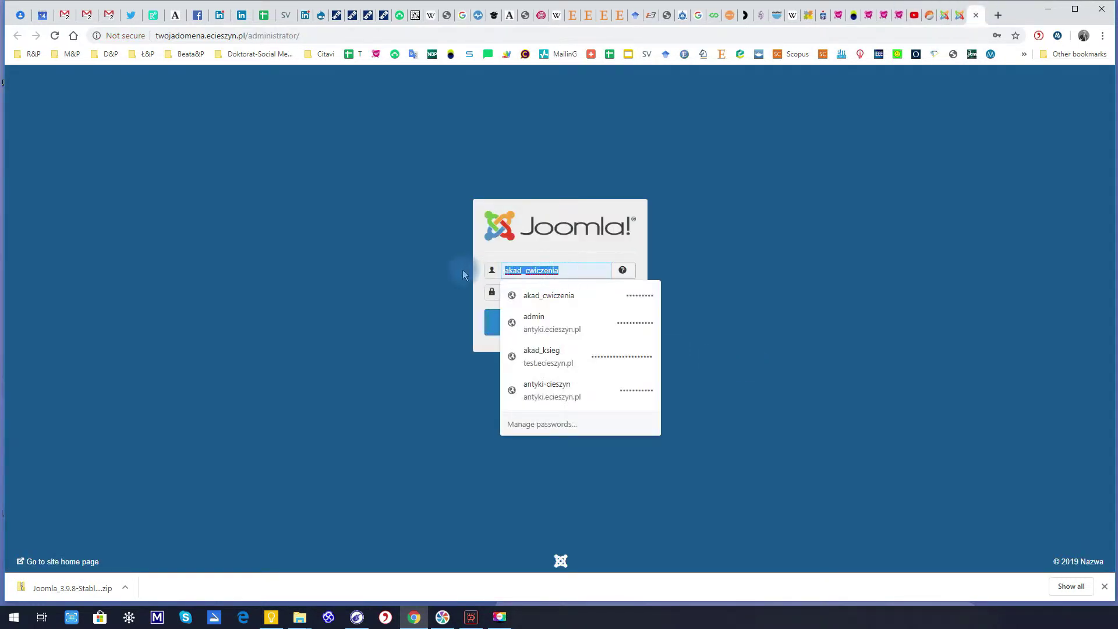
pyautogui.press('Tab')
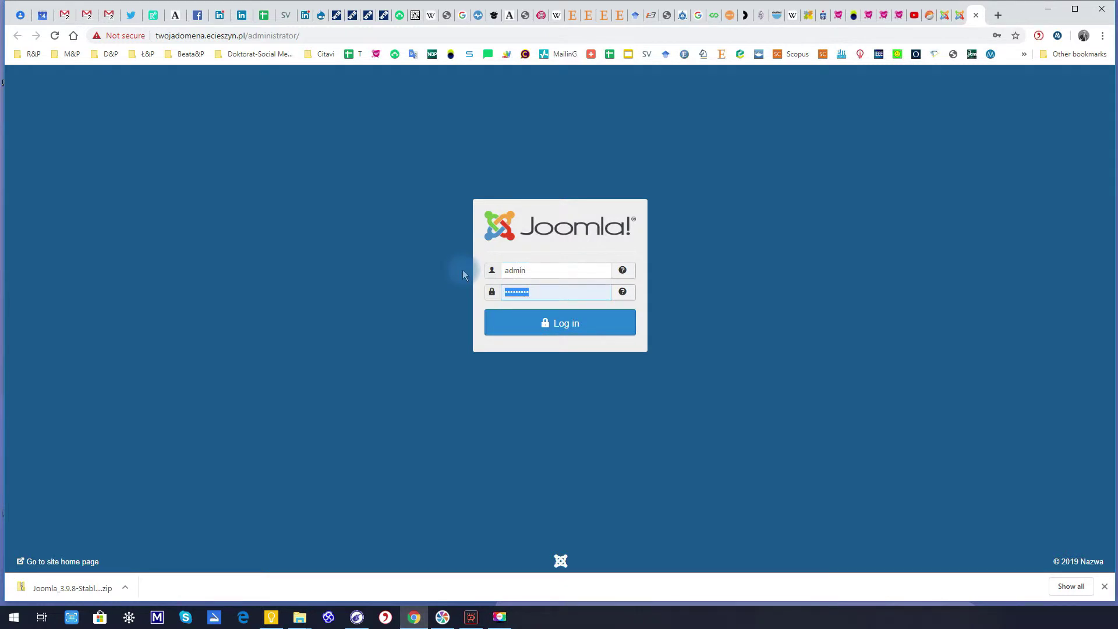
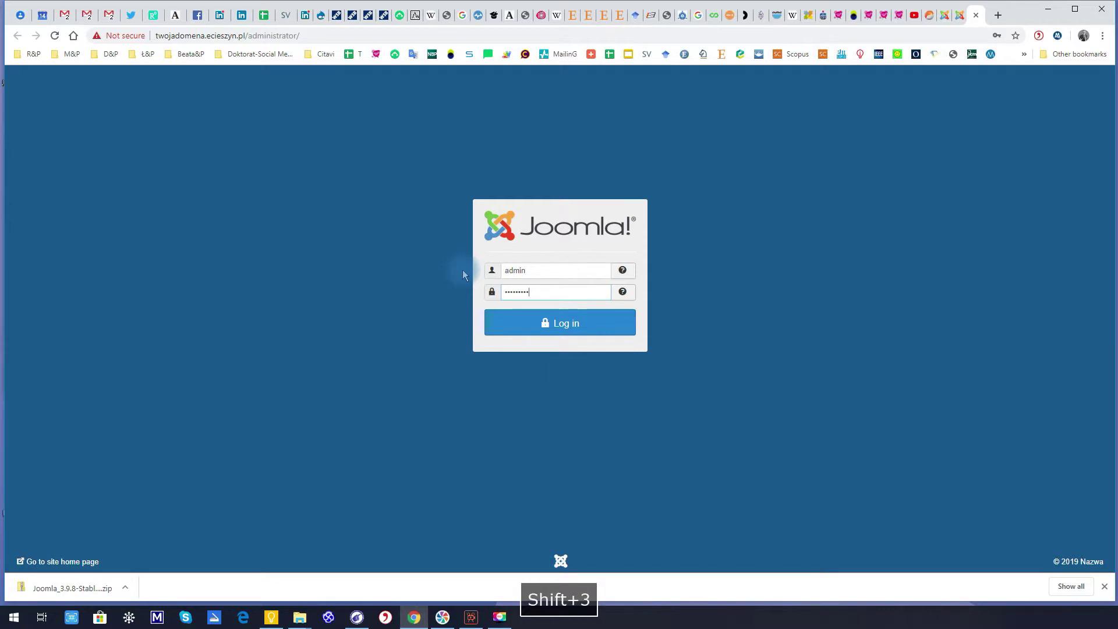
pyautogui.click(526, 326)
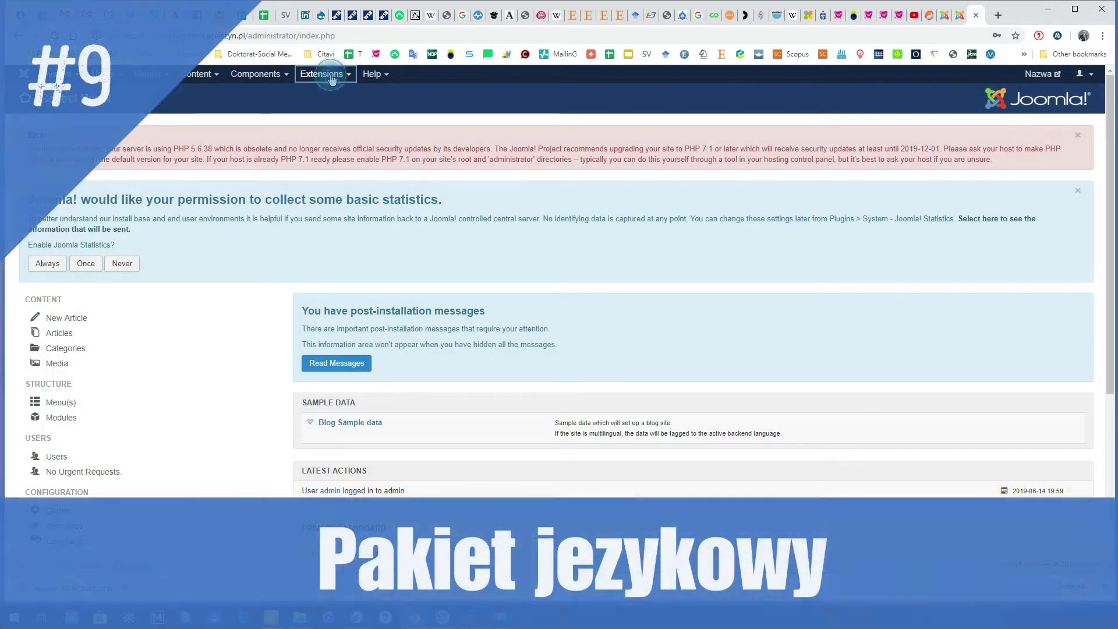
# Search available languages for 'pol' and install the Polish (pl-PL) 3.9.6.1 language pack
pyautogui.click(324, 74)
pyautogui.moveTo(329, 167)
pyautogui.click(407, 160)
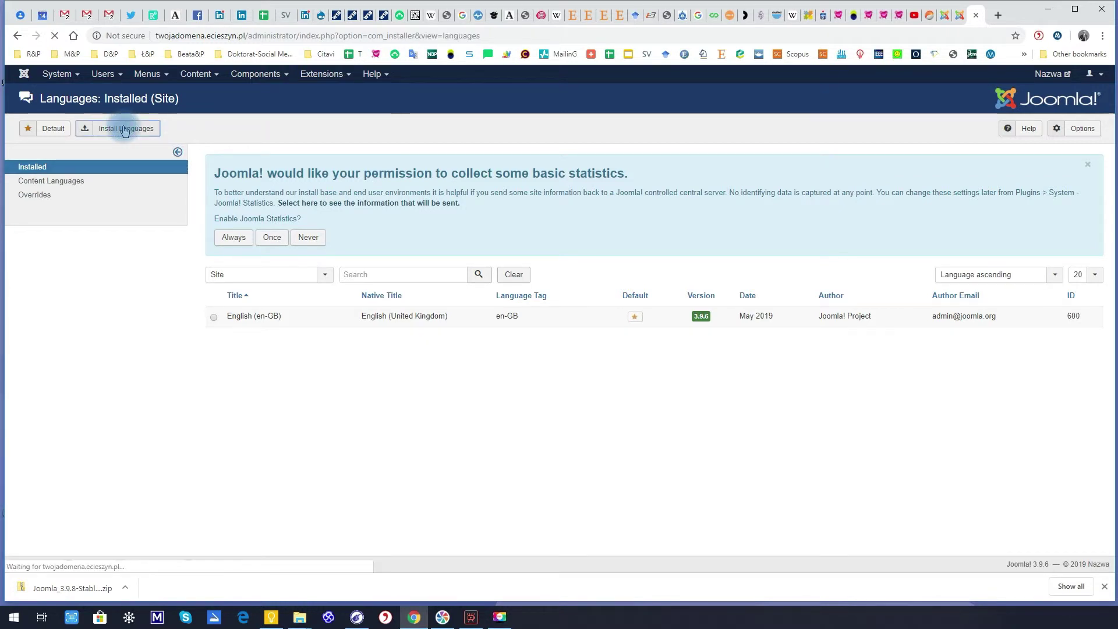
pyautogui.click(255, 268)
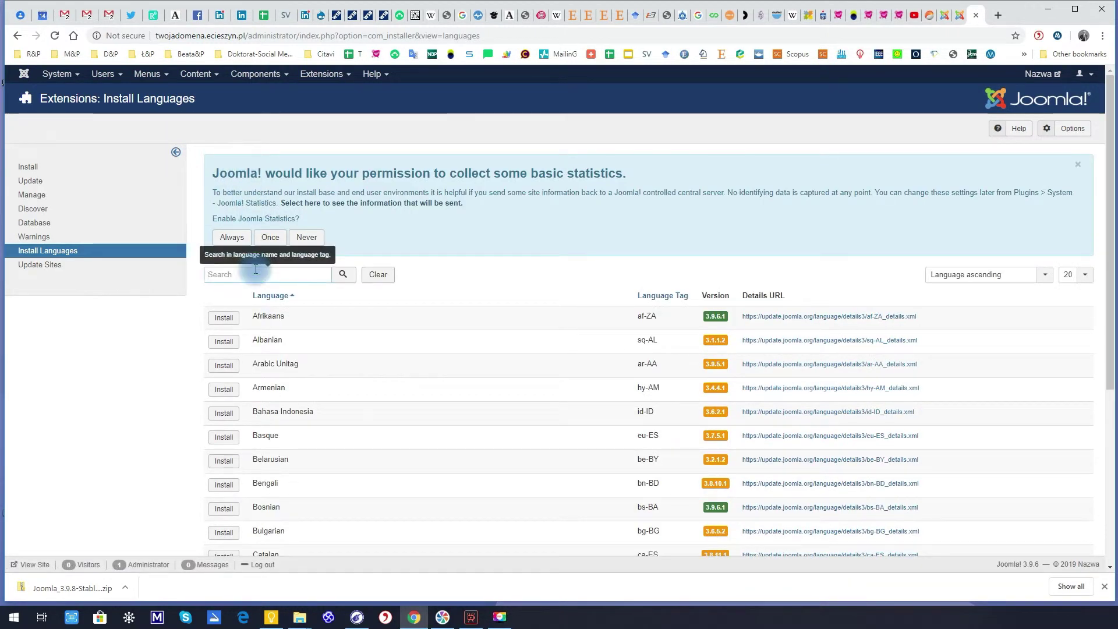
pyautogui.click(344, 274)
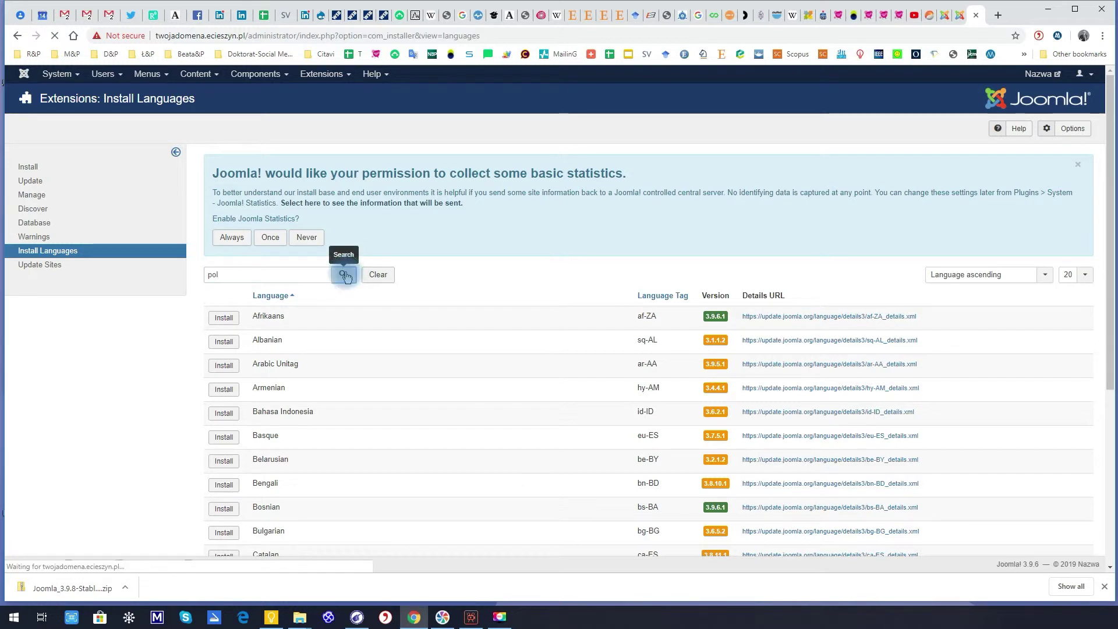
pyautogui.click(227, 327)
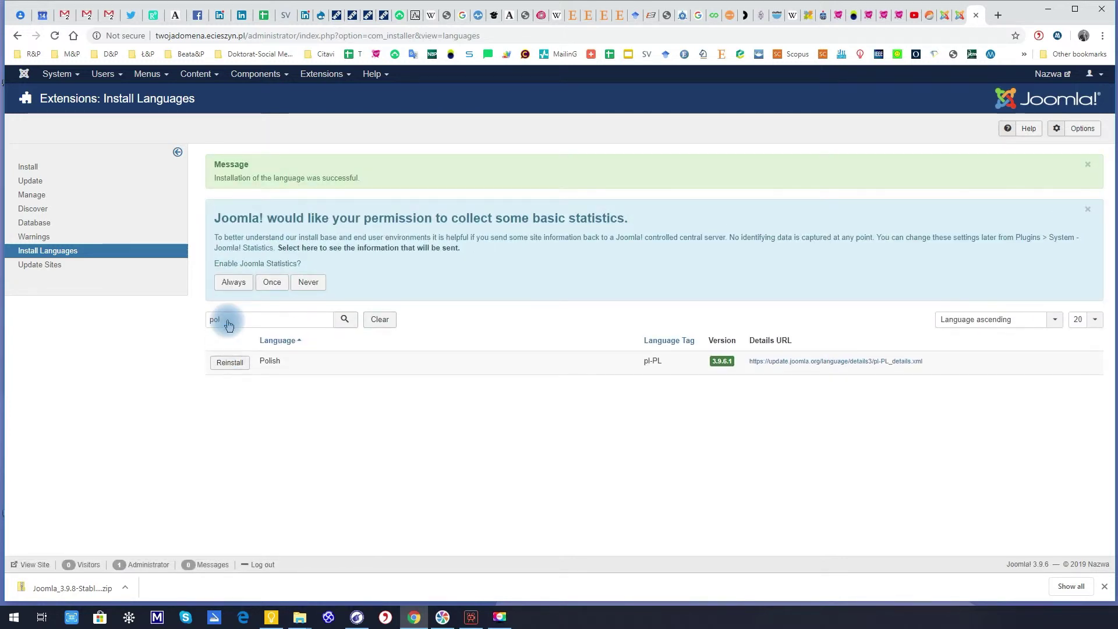
pyautogui.click(322, 74)
pyautogui.click(354, 161)
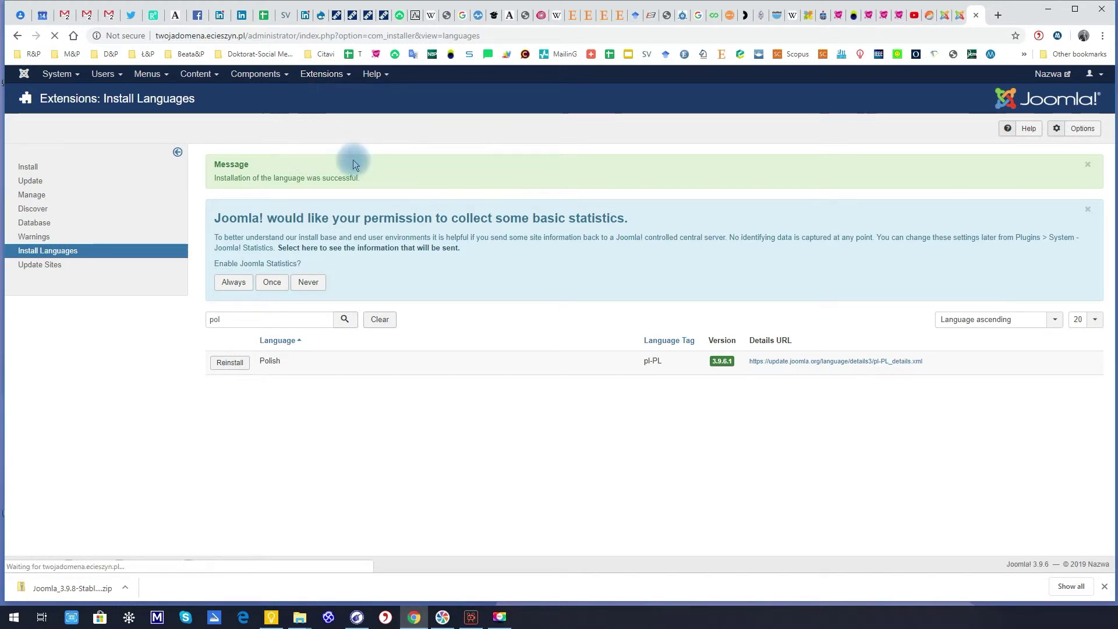
# Set Polish (PL) as the default site language
pyautogui.click(213, 339)
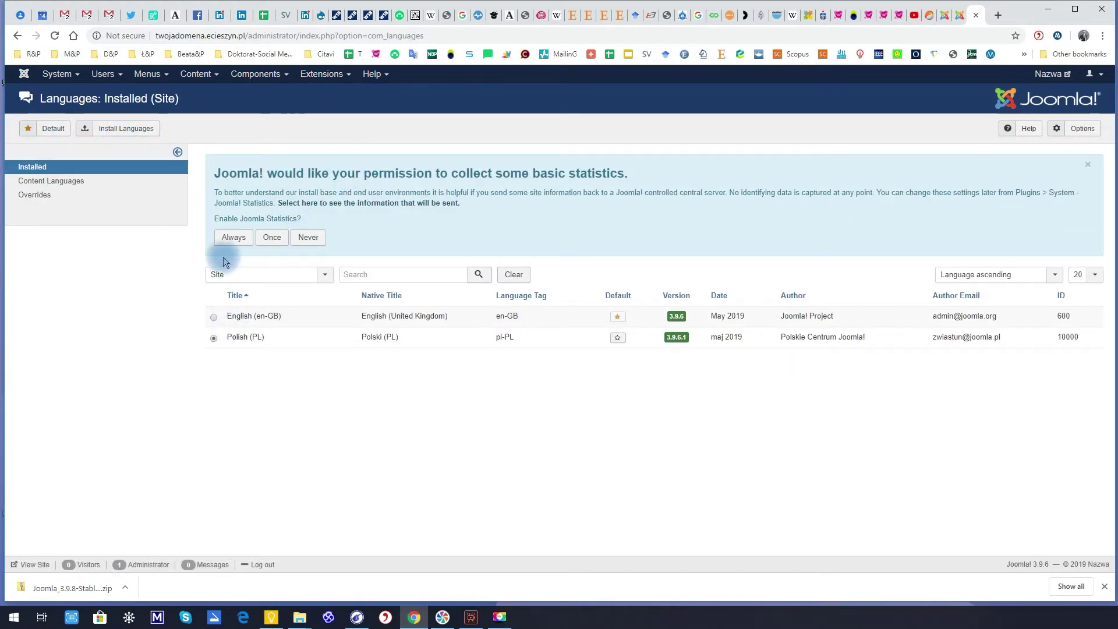
pyautogui.click(313, 280)
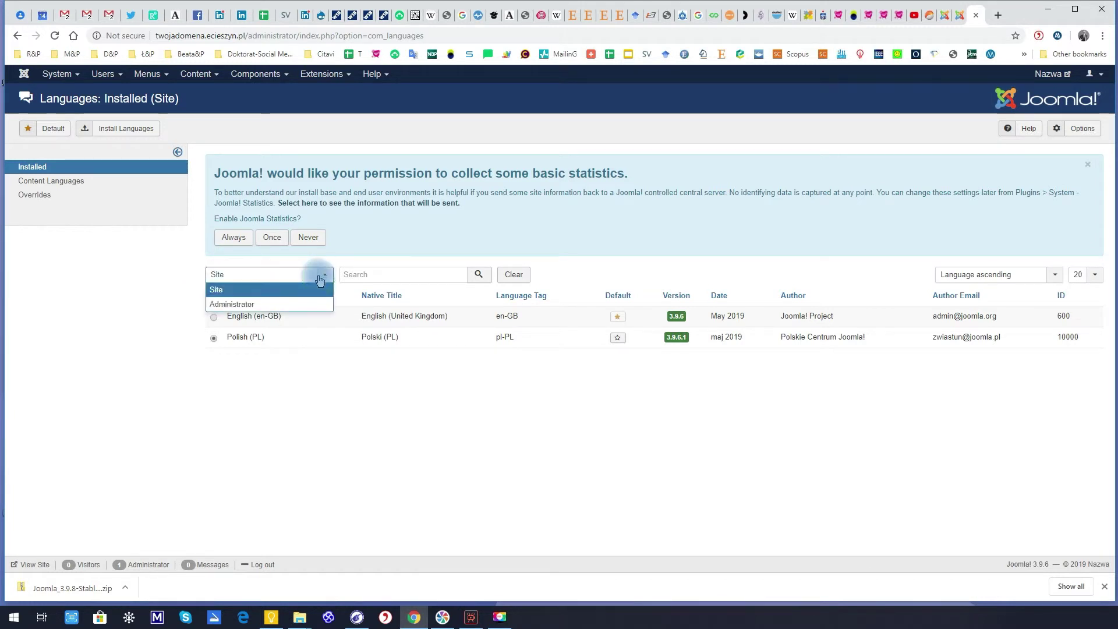
pyautogui.click(218, 290)
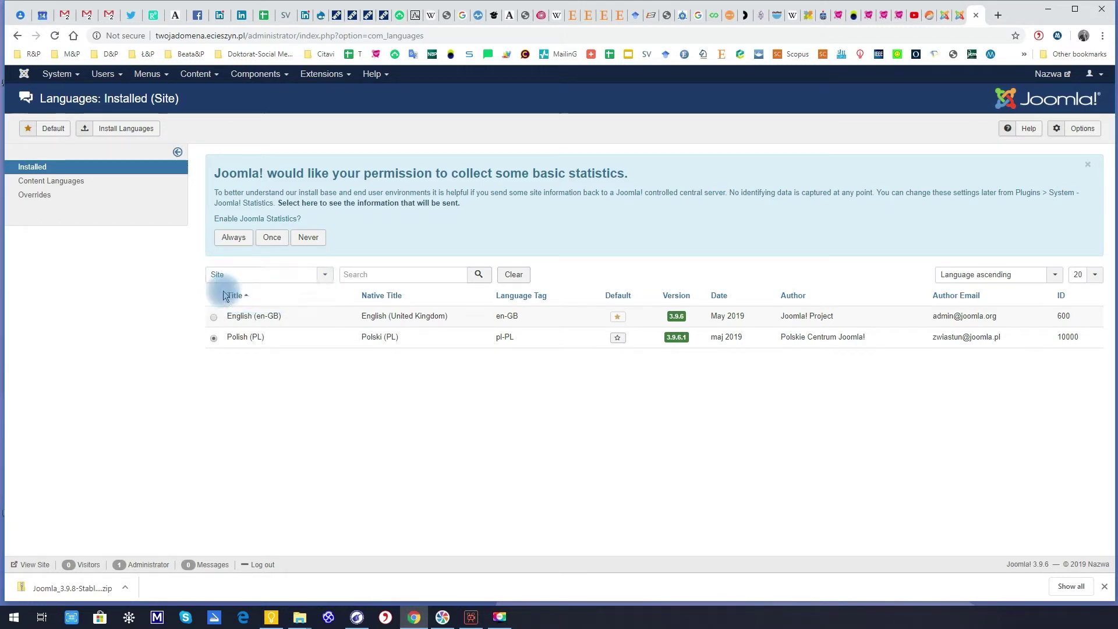
pyautogui.click(47, 129)
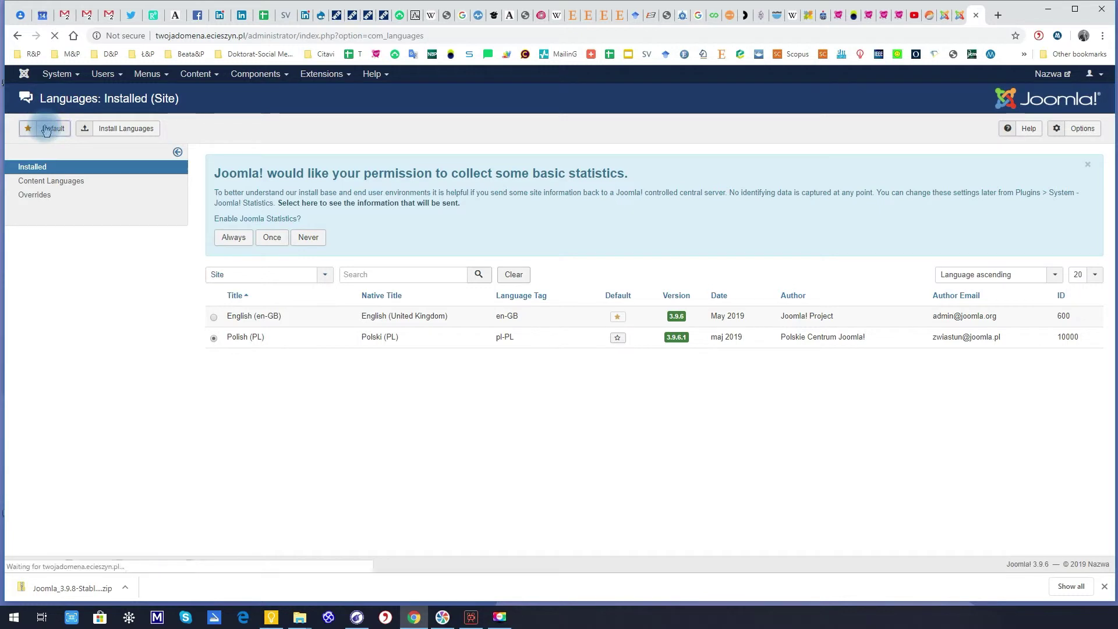
# Switch the filter to Administrator and make Polish the default administrator language
pyautogui.click(251, 330)
pyautogui.click(247, 361)
pyautogui.click(213, 338)
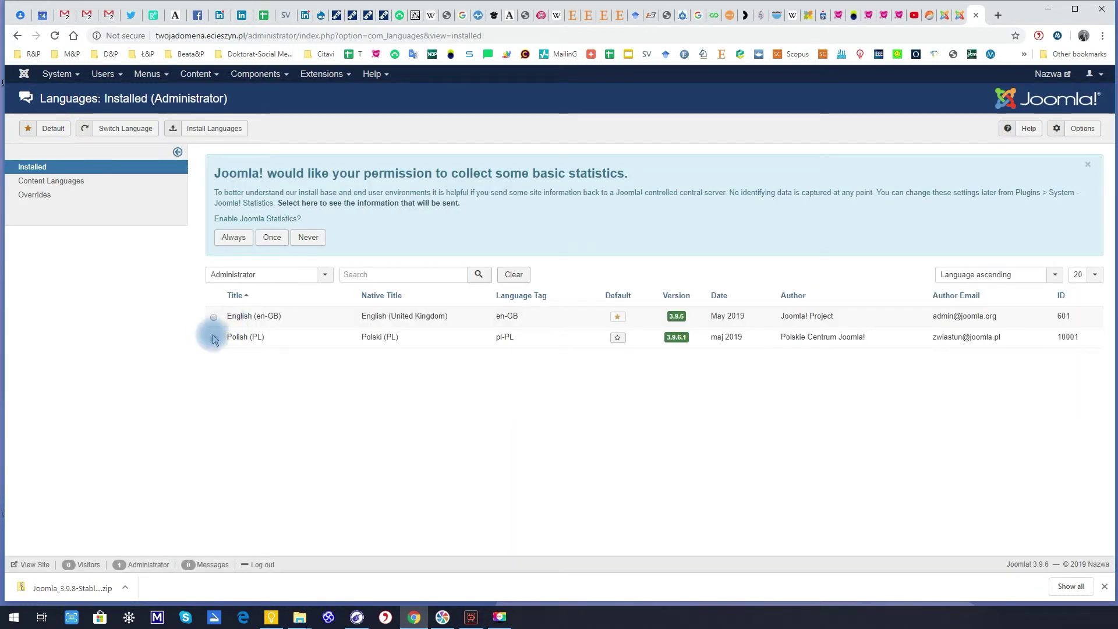
pyautogui.click(52, 131)
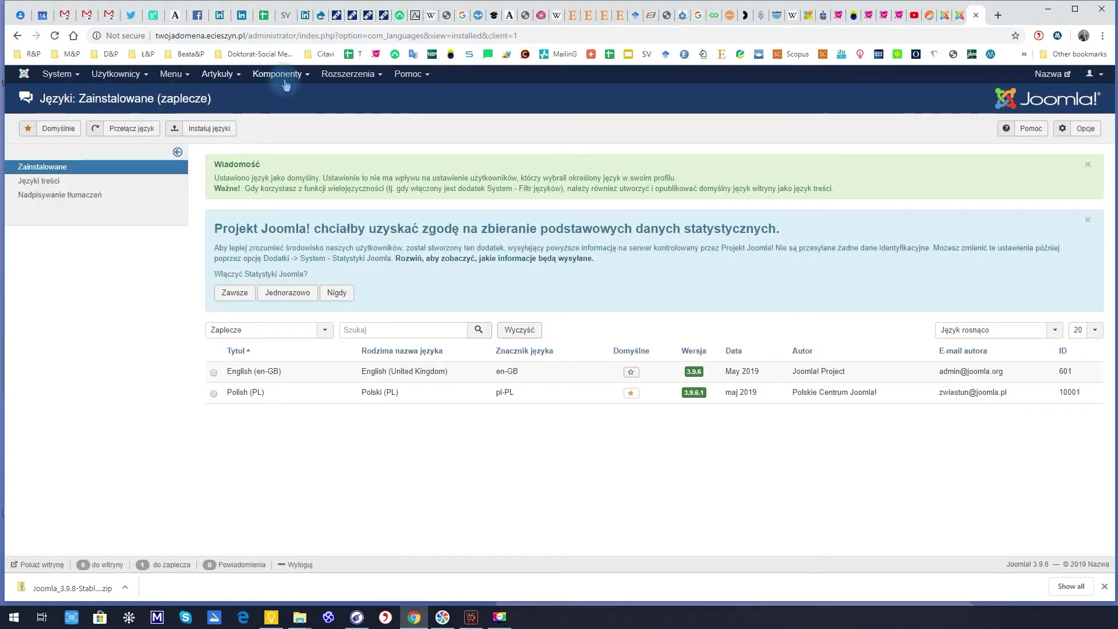
pyautogui.click(958, 14)
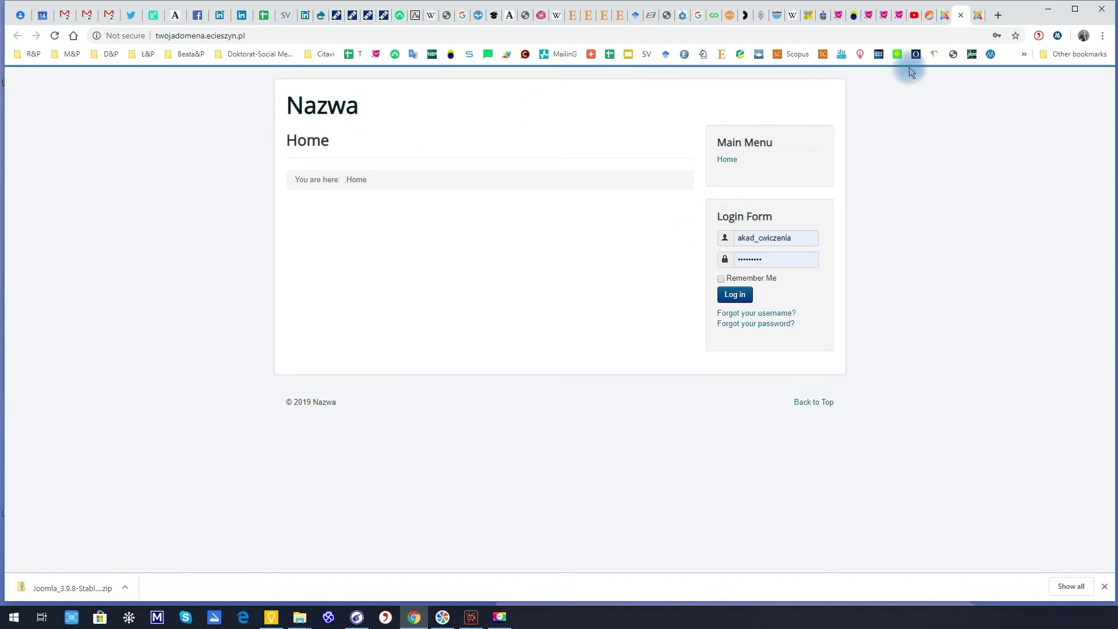
# Reload the front page to show Polish labels like 'Zaloguj', then return to Języki: Zainstalowane
pyautogui.rightClick(903, 169)
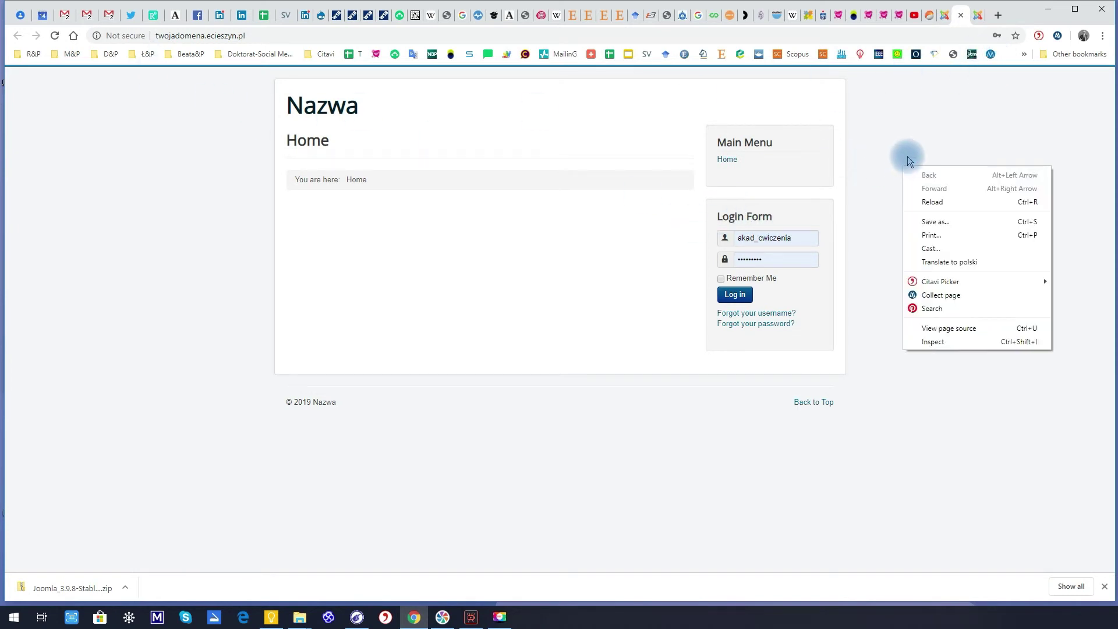
pyautogui.click(932, 201)
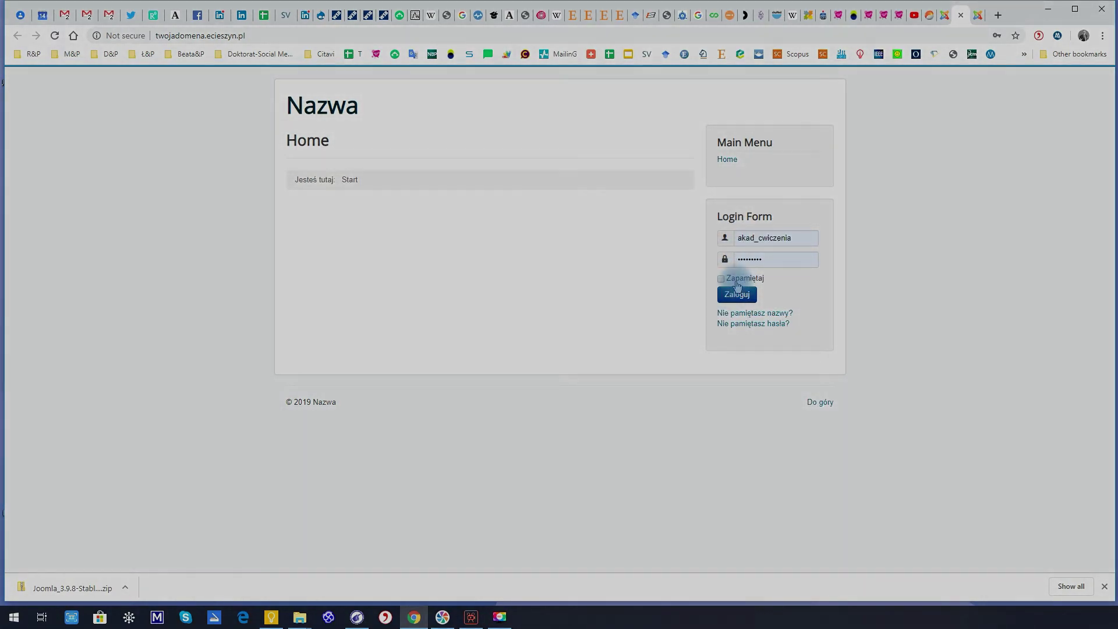
pyautogui.click(981, 12)
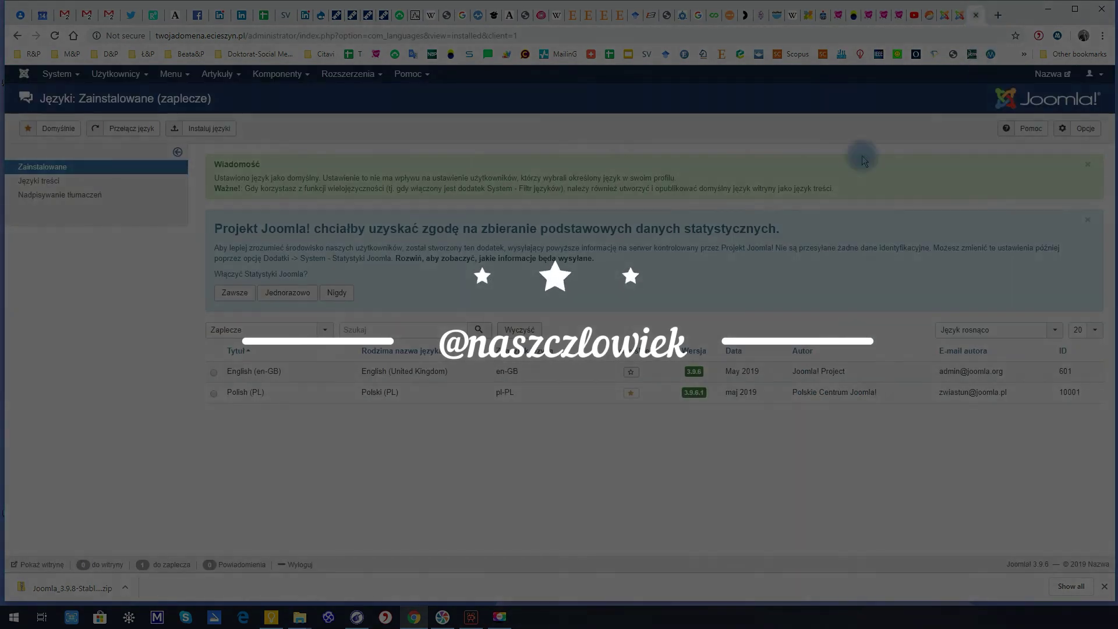
pyautogui.click(960, 15)
pyautogui.click(977, 16)
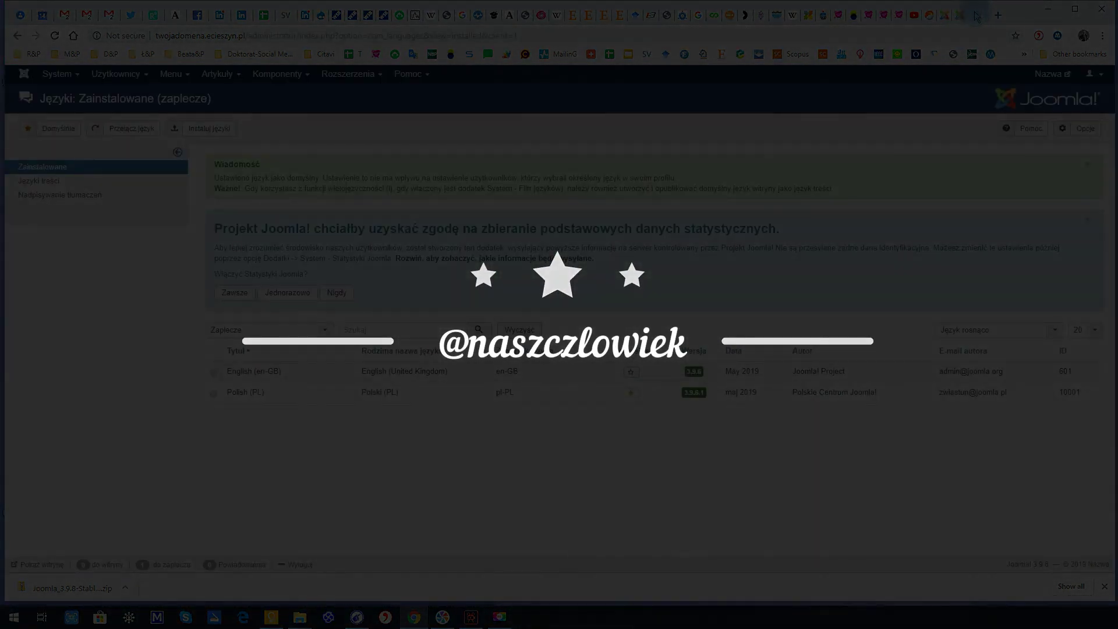